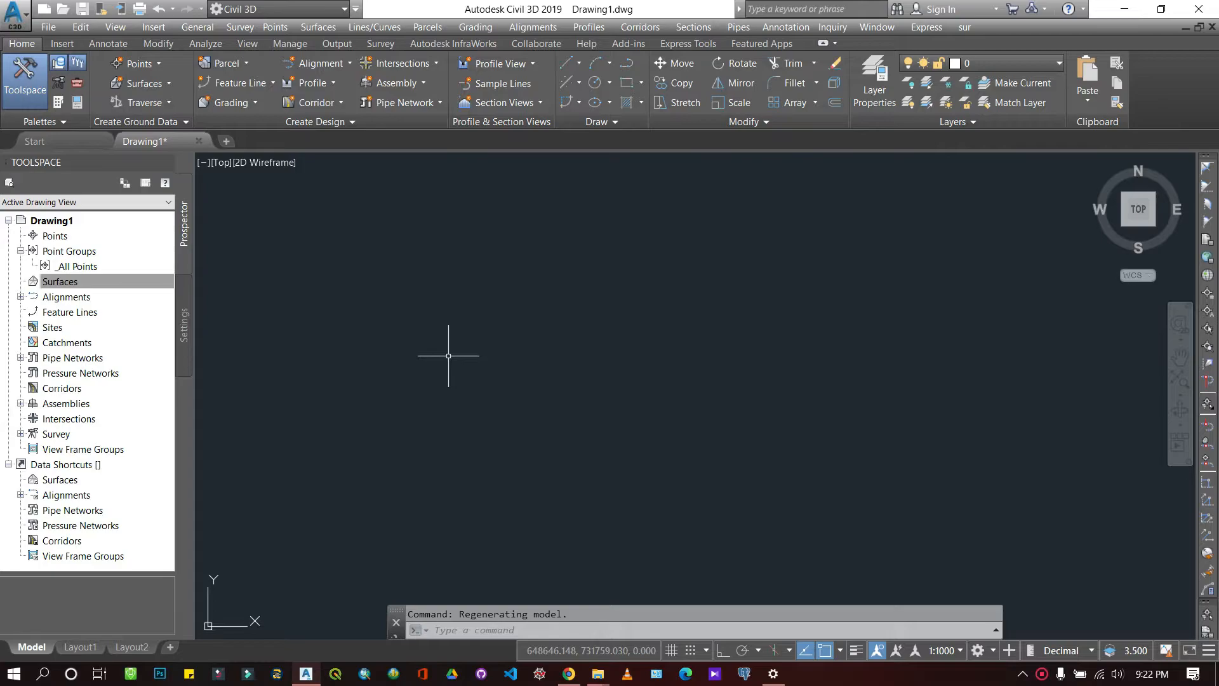
right_click(60, 282)
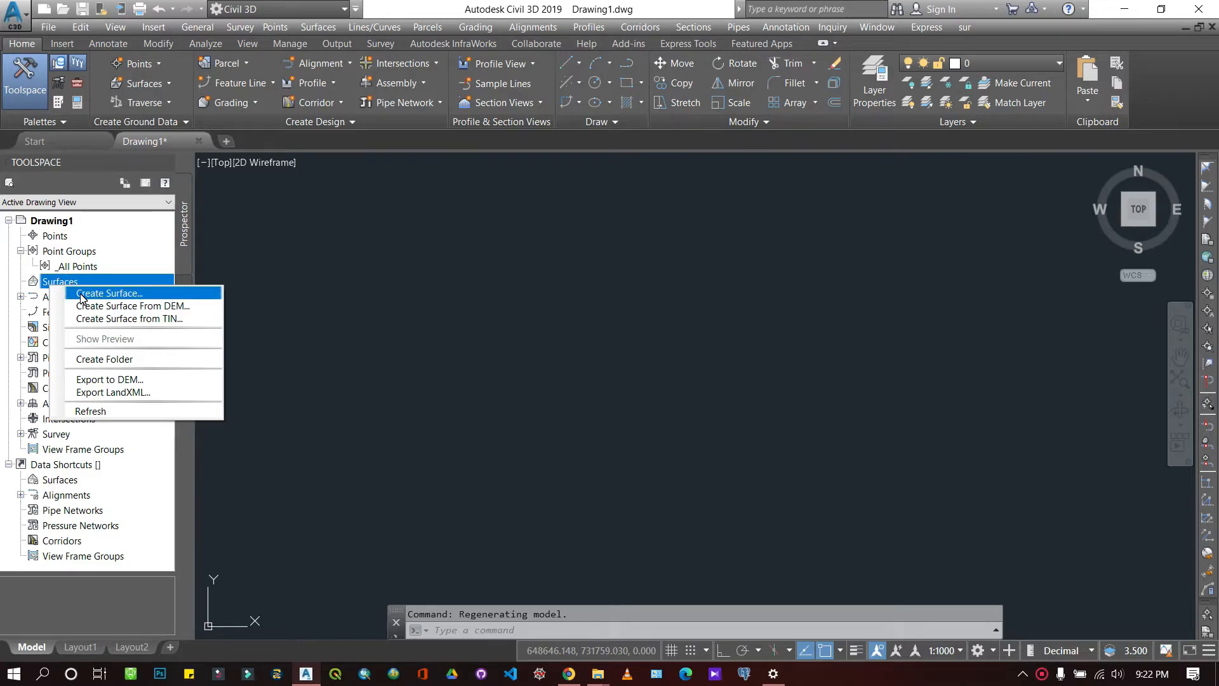
right_click(72, 278)
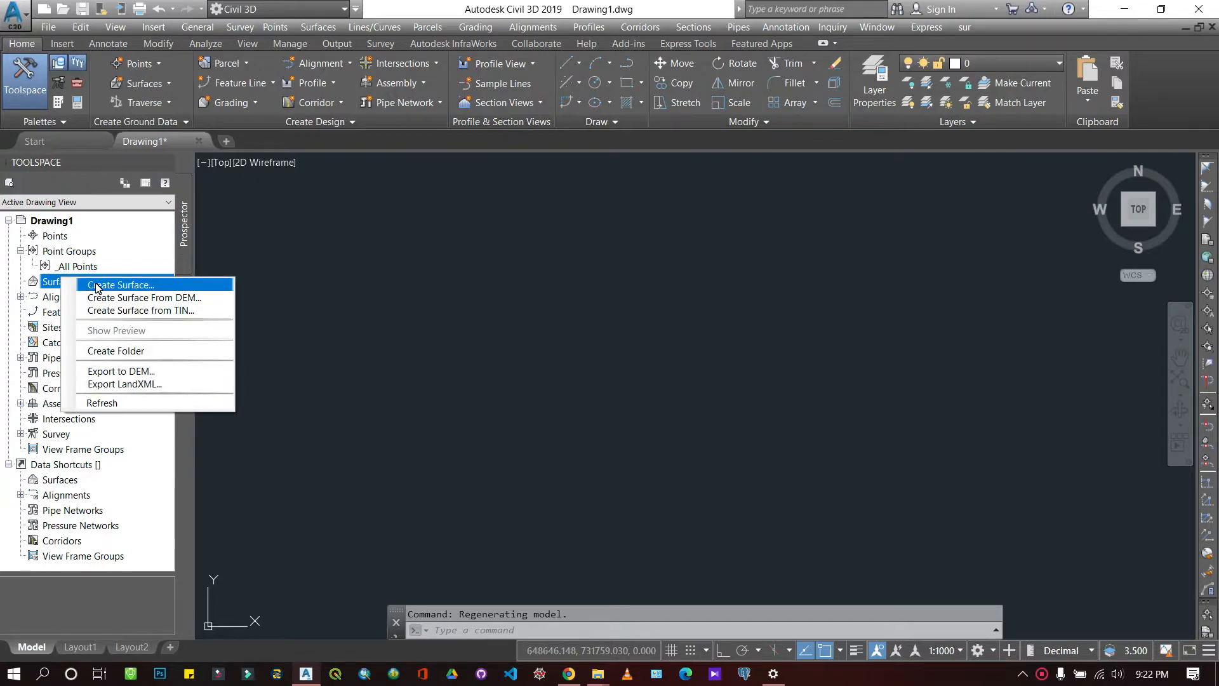
left_click(98, 287)
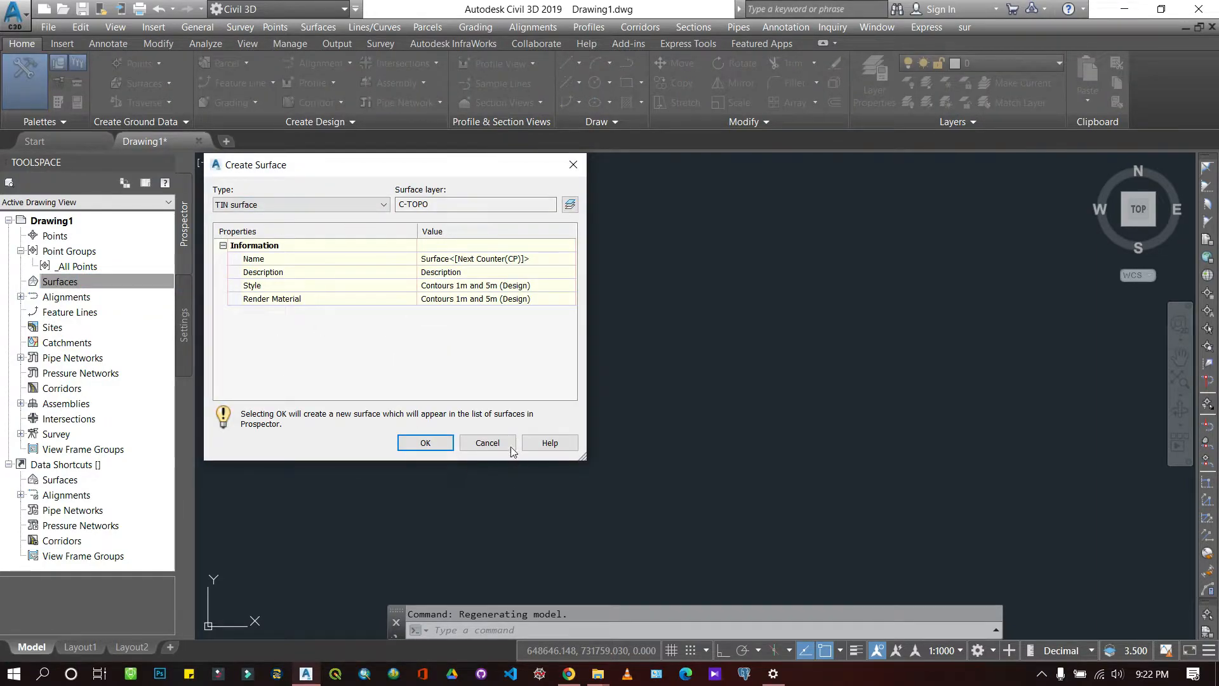
left_click(488, 442)
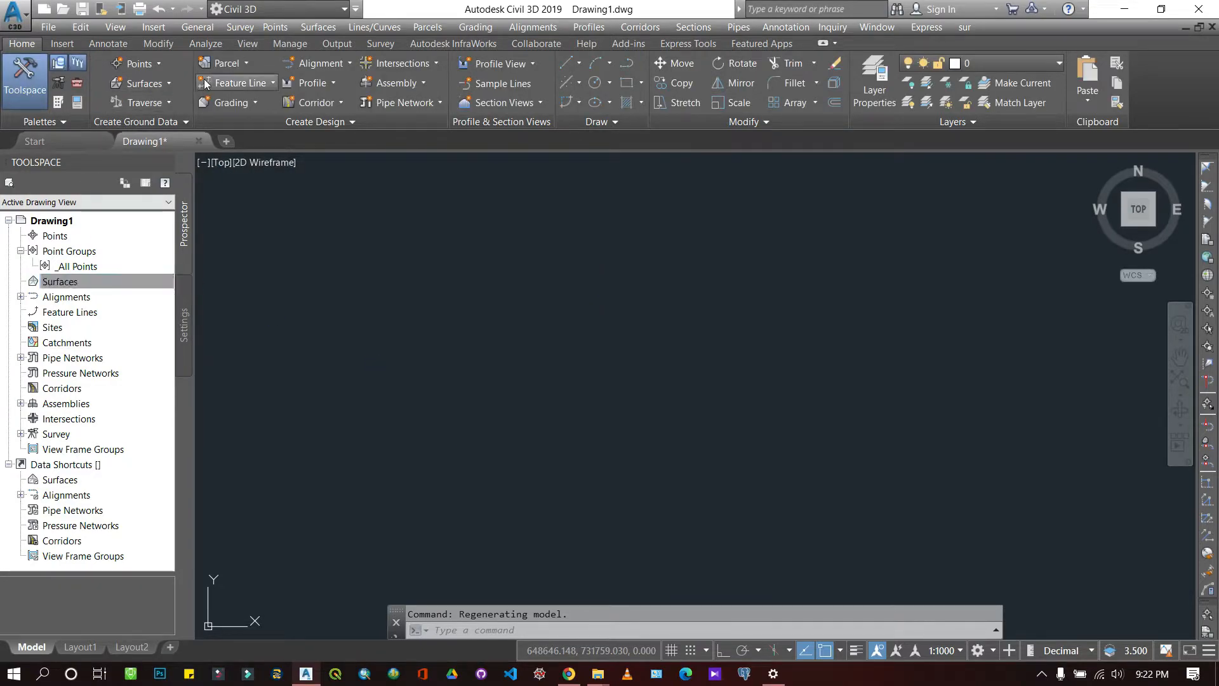
Start a new TIN surface and name it Contour Projects
left_click(169, 84)
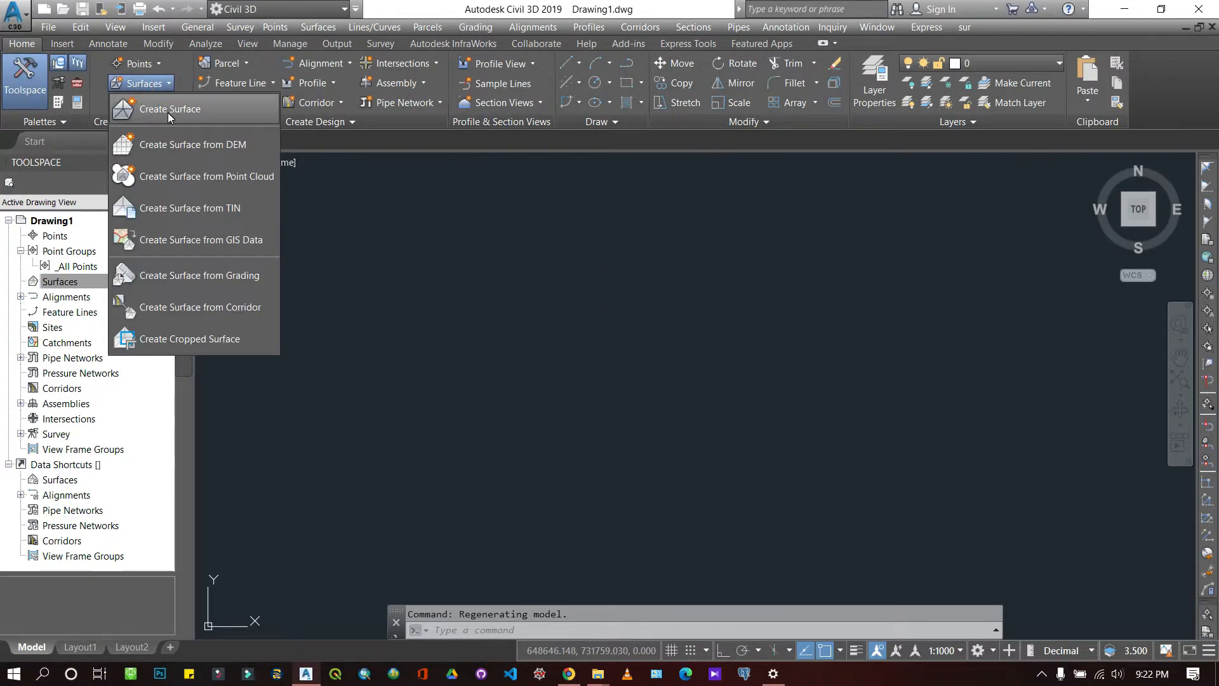
left_click(168, 111)
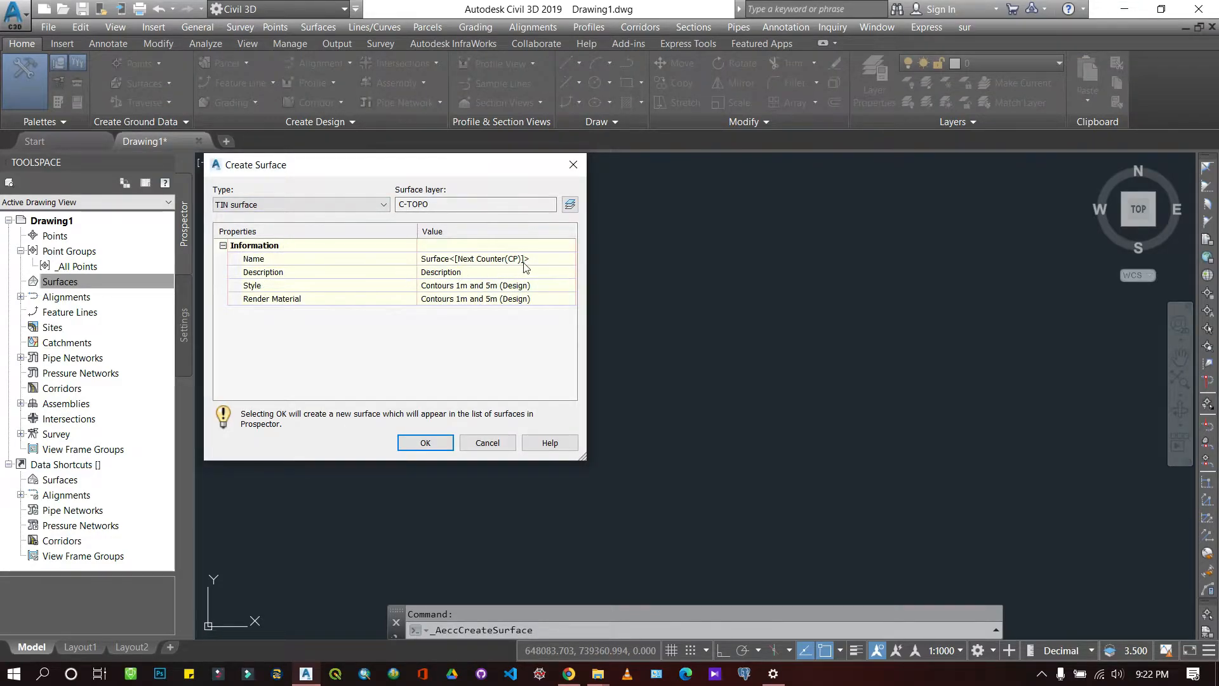
left_click(550, 258)
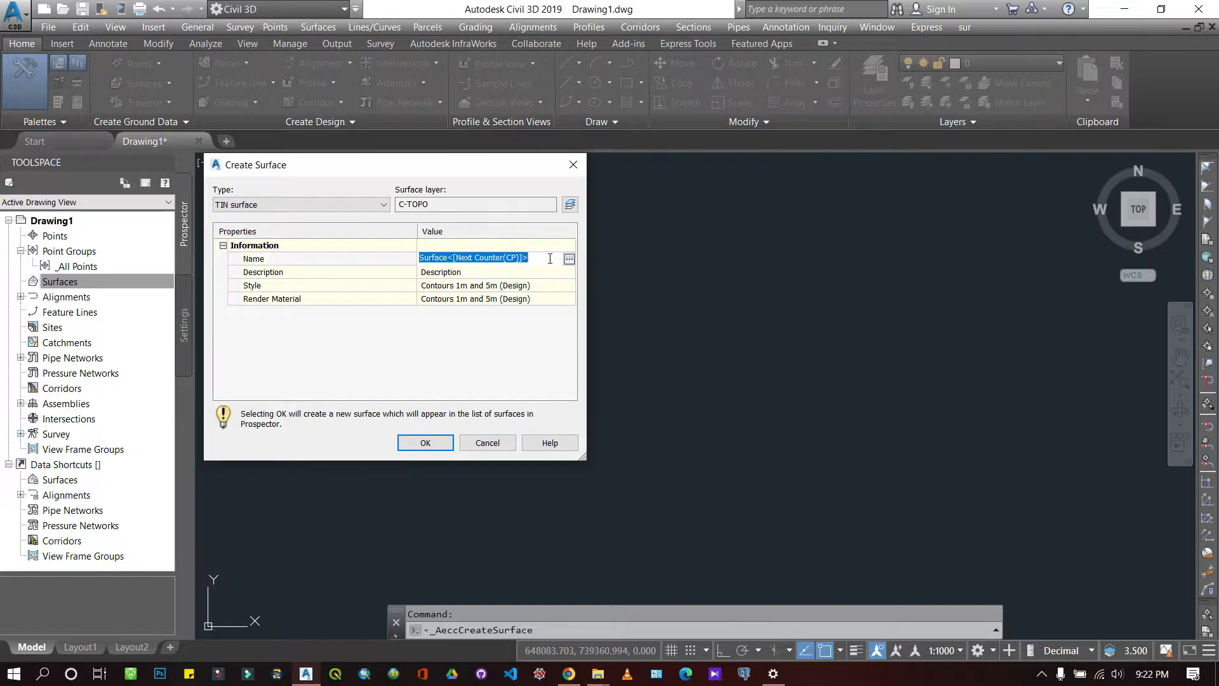
type("Cl")
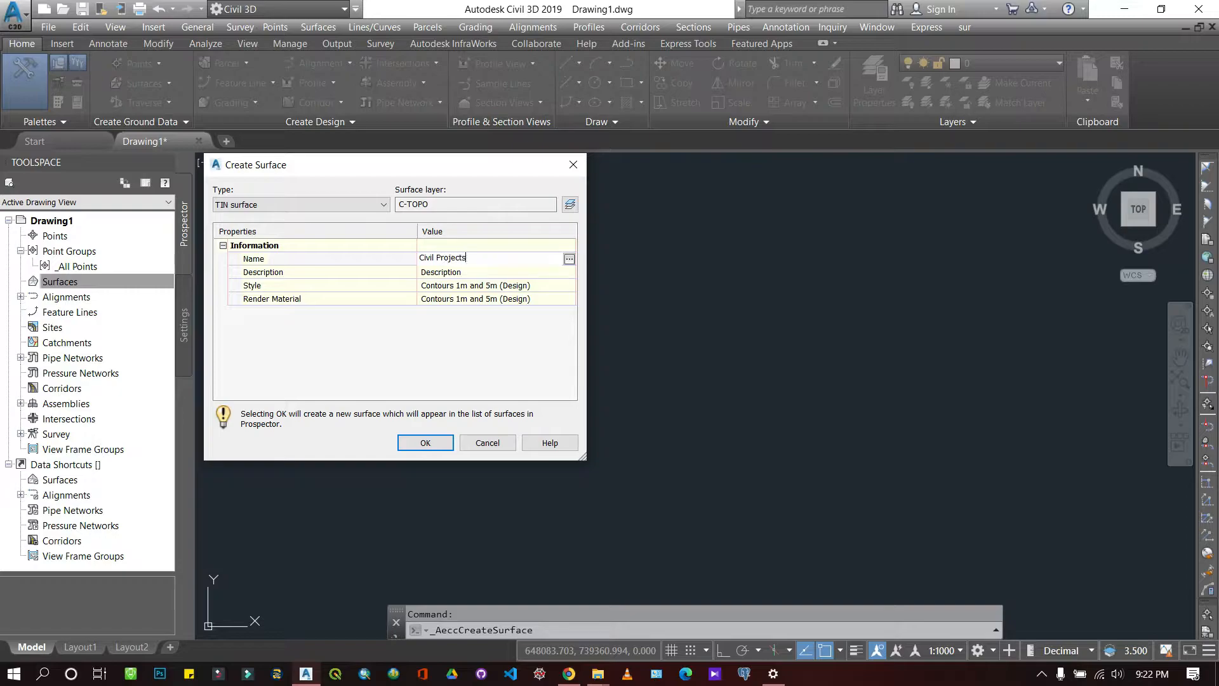
double_click(430, 258)
type("Contour")
left_click(382, 259)
Assign the Contours 1m and 5m (Design) style to the new surface and create it
left_click(460, 273)
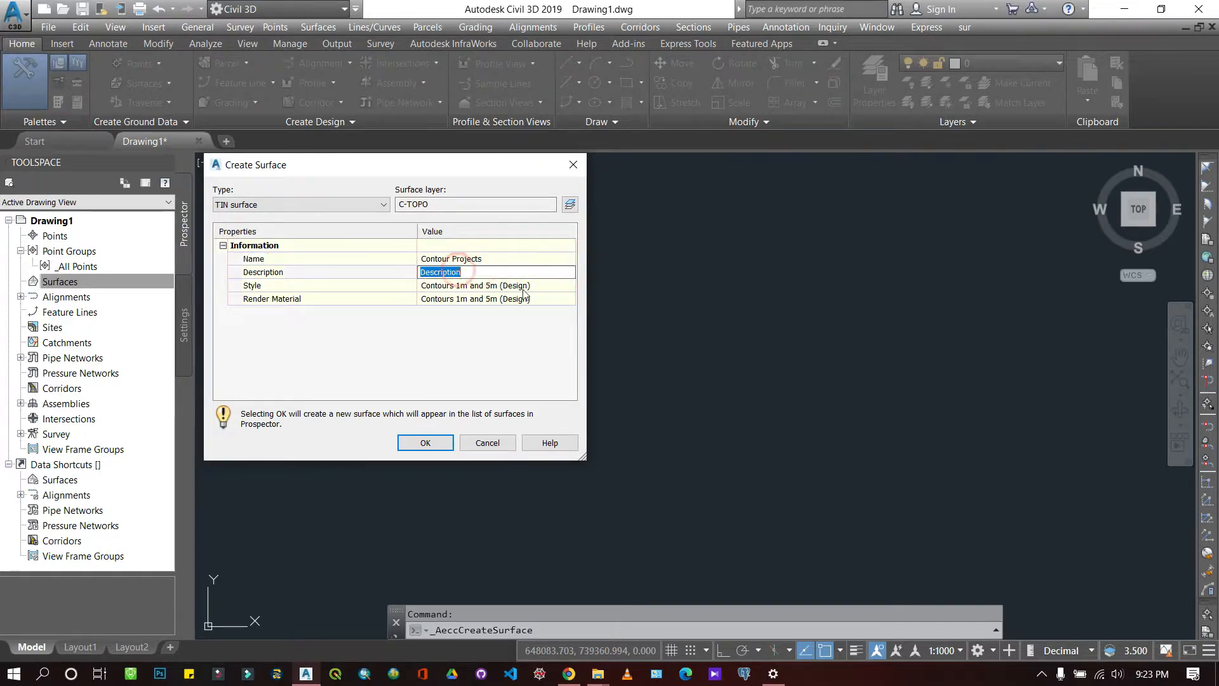
left_click(513, 293)
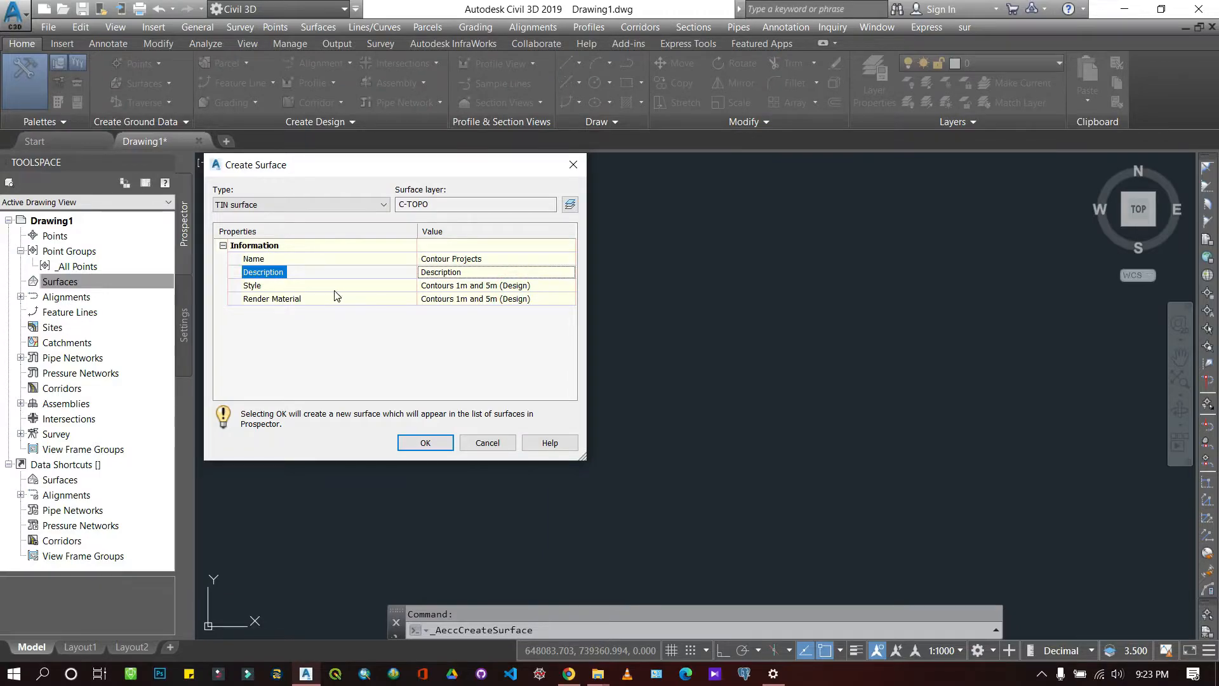
left_click(504, 285)
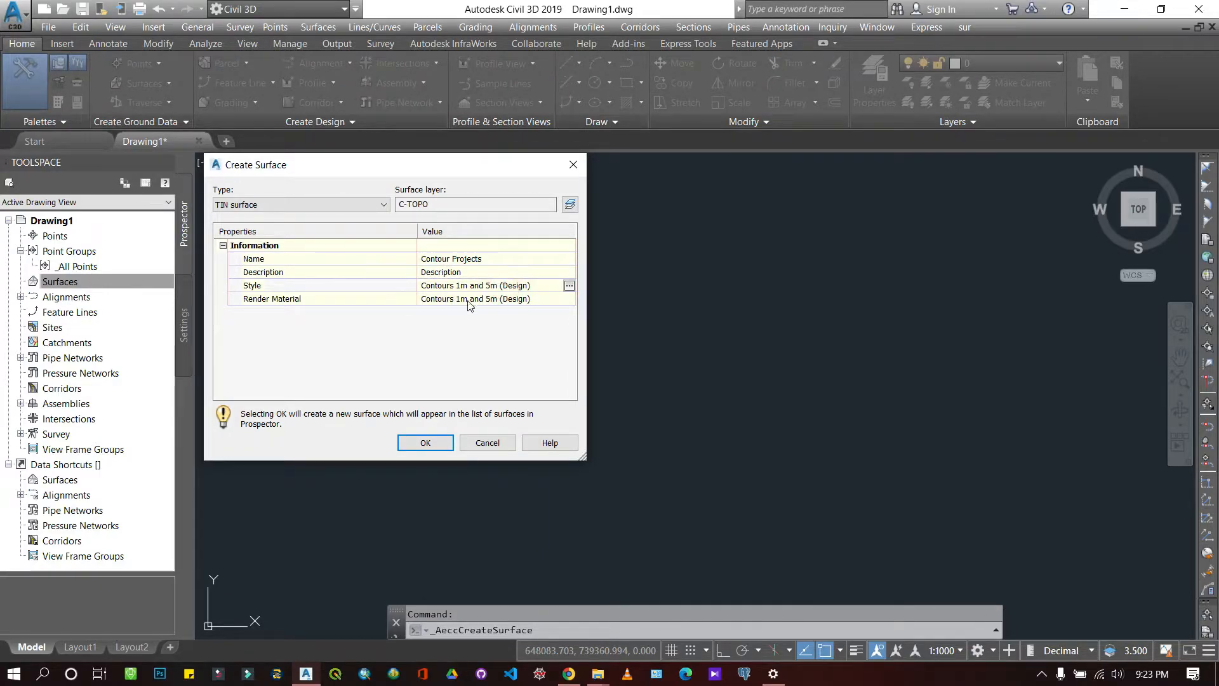
left_click(569, 286)
left_click(527, 325)
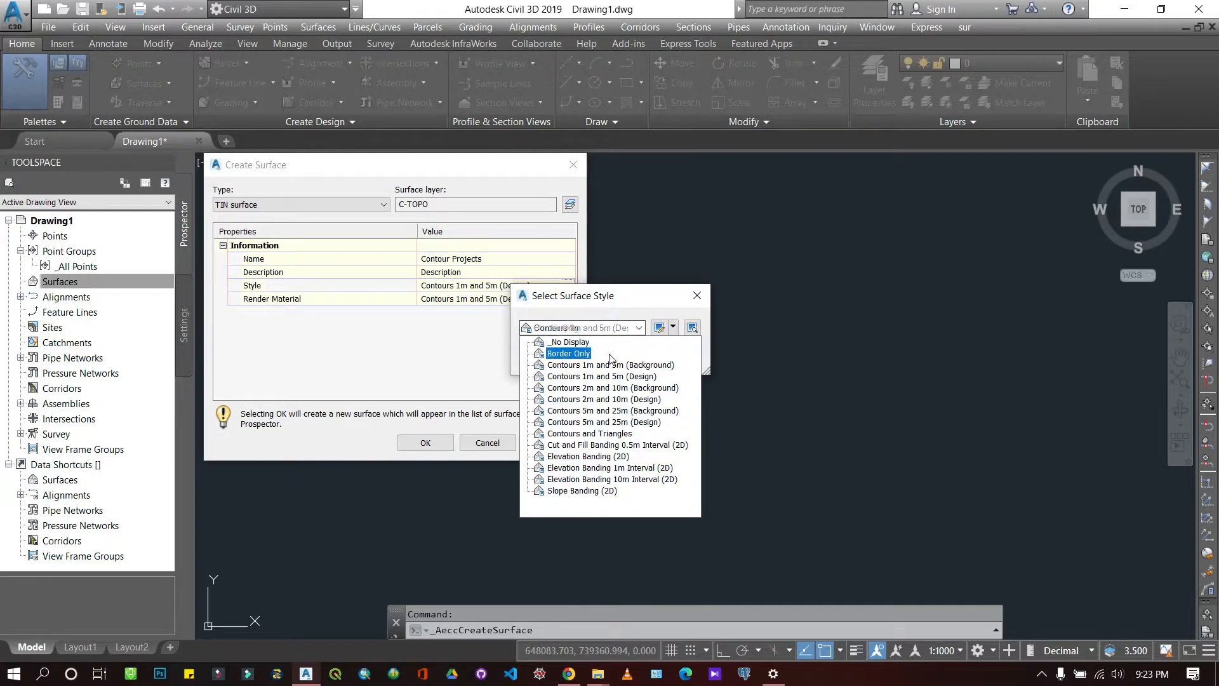
left_click(600, 376)
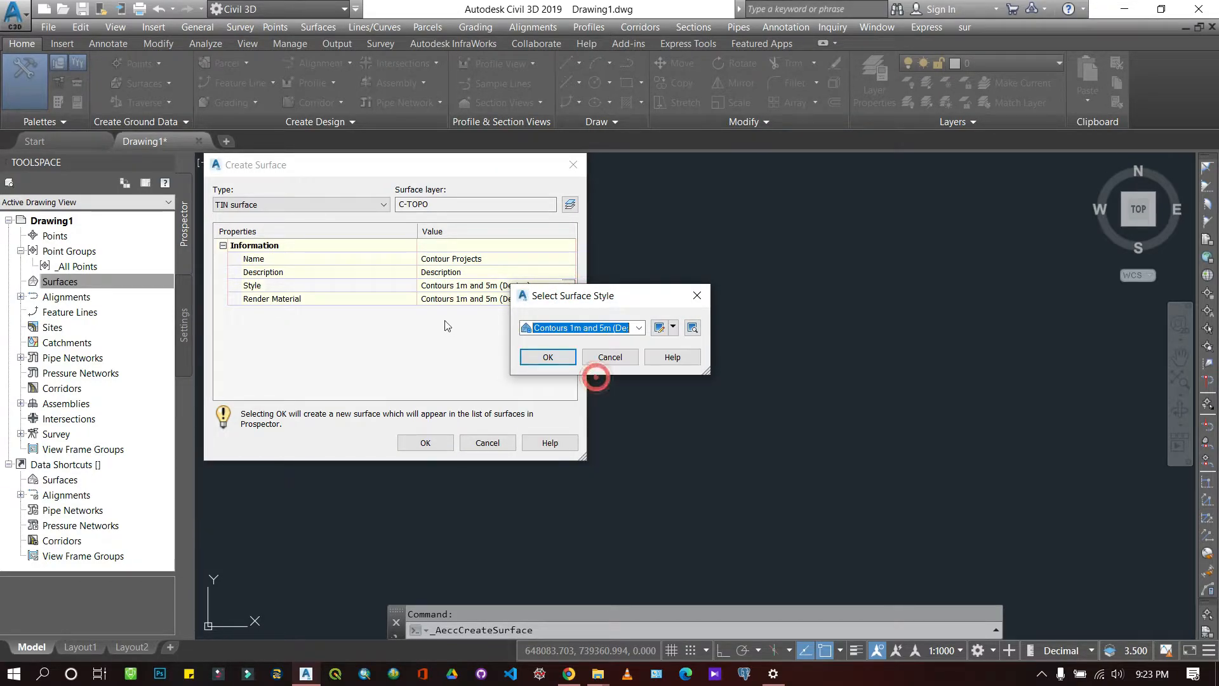
left_click(548, 356)
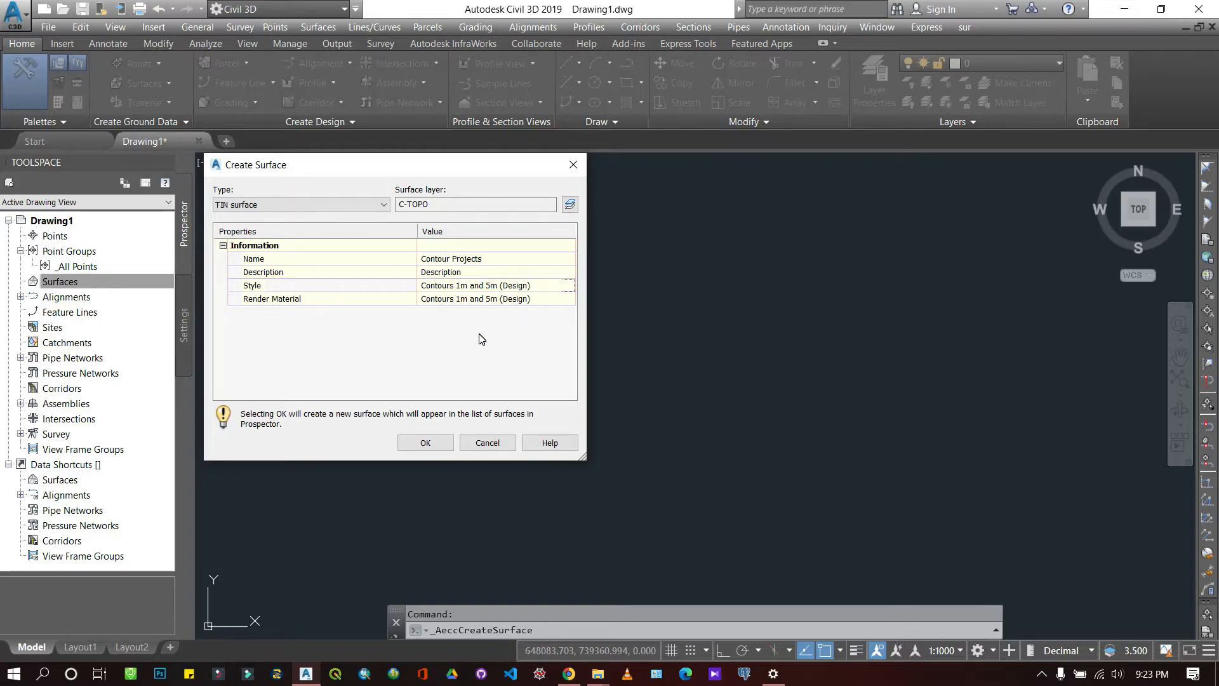
left_click(423, 442)
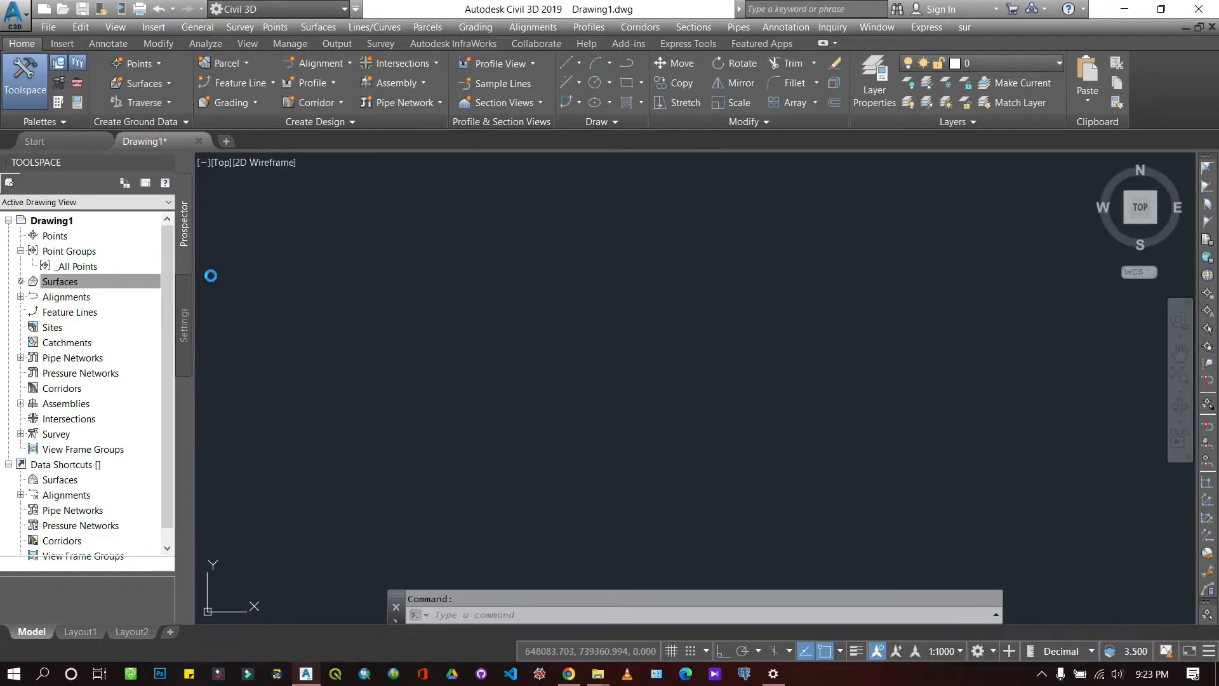
Expand the Contour Projects surface and its Definition to list the surface data types
left_click(70, 299)
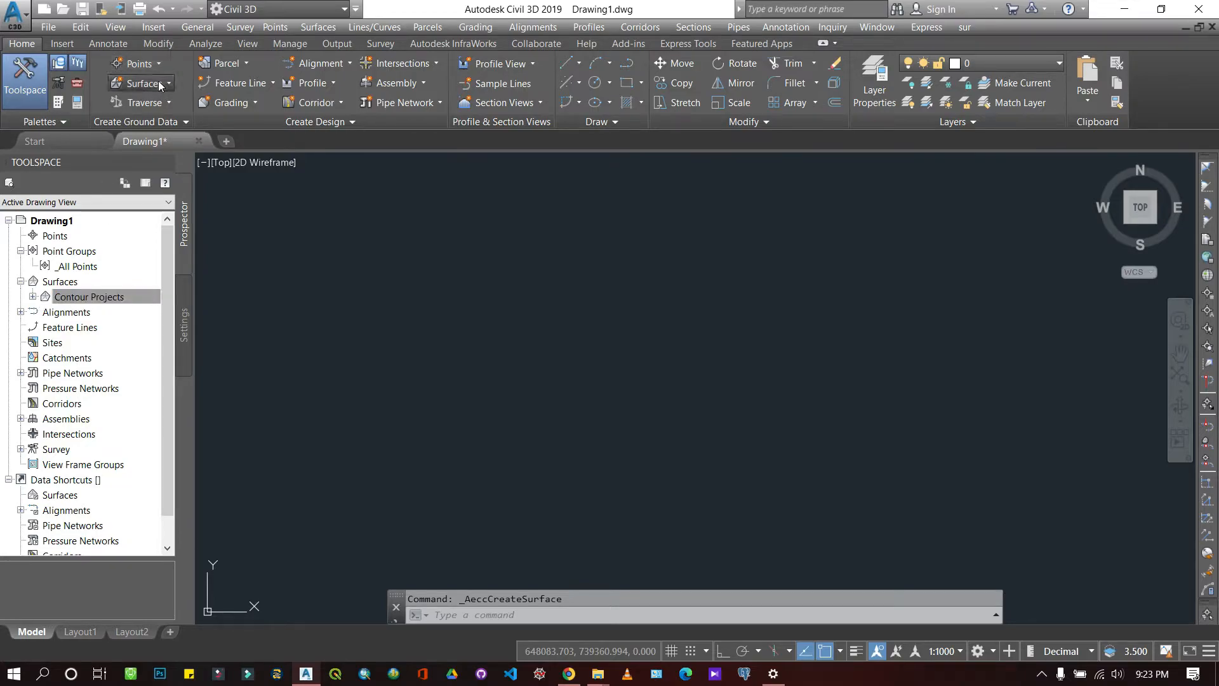
left_click(110, 84)
right_click(56, 285)
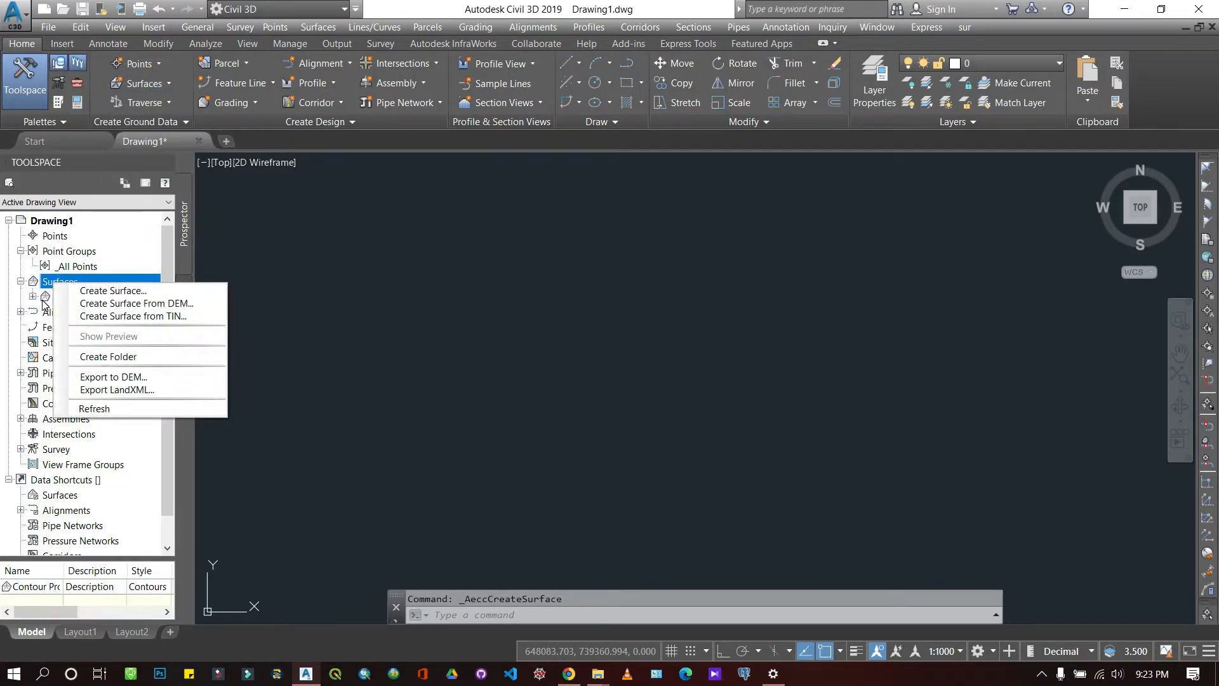
left_click(63, 299)
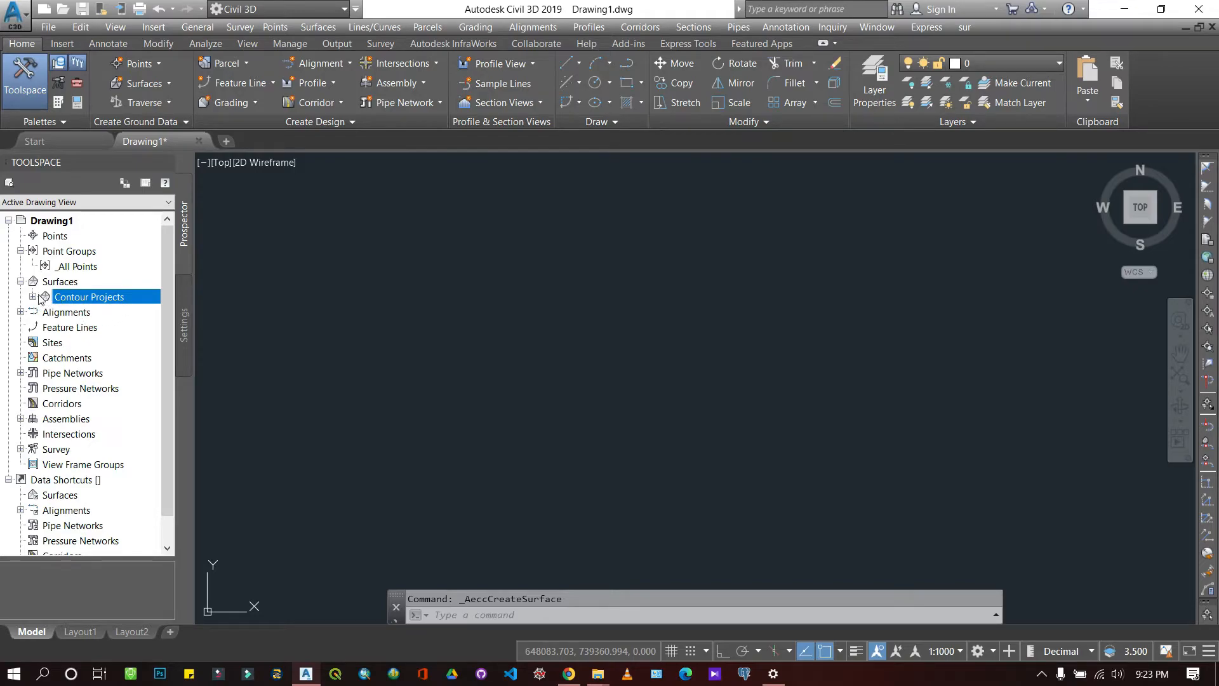
left_click(32, 296)
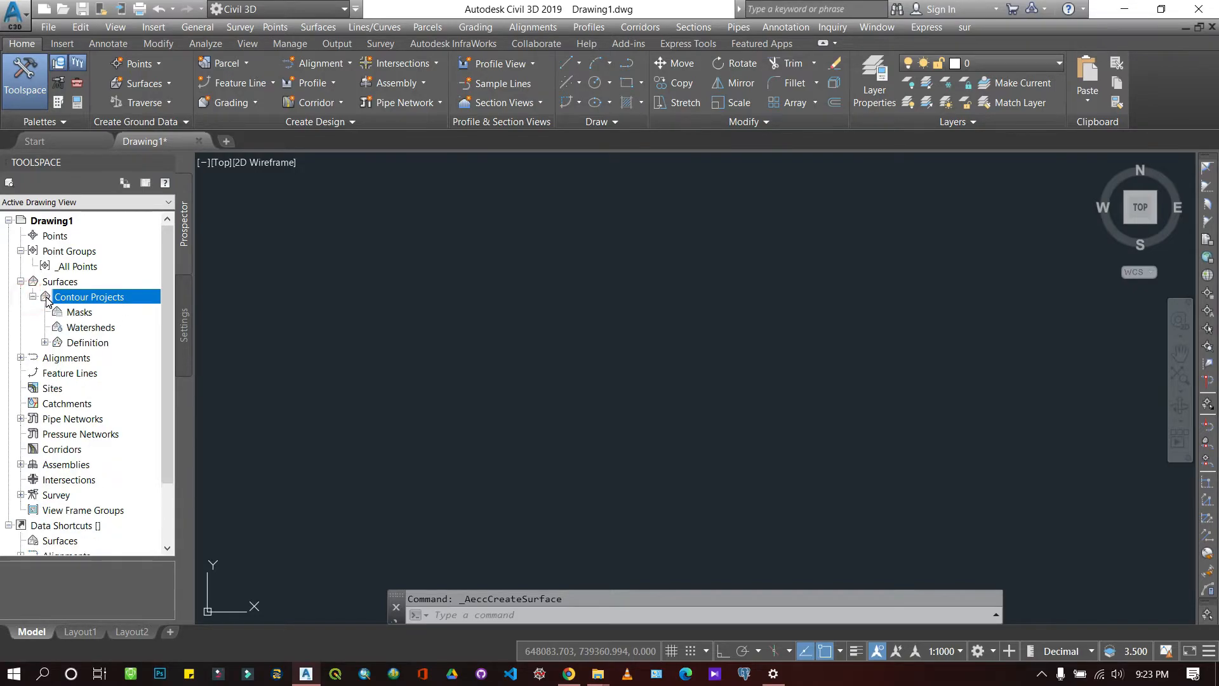
left_click(44, 343)
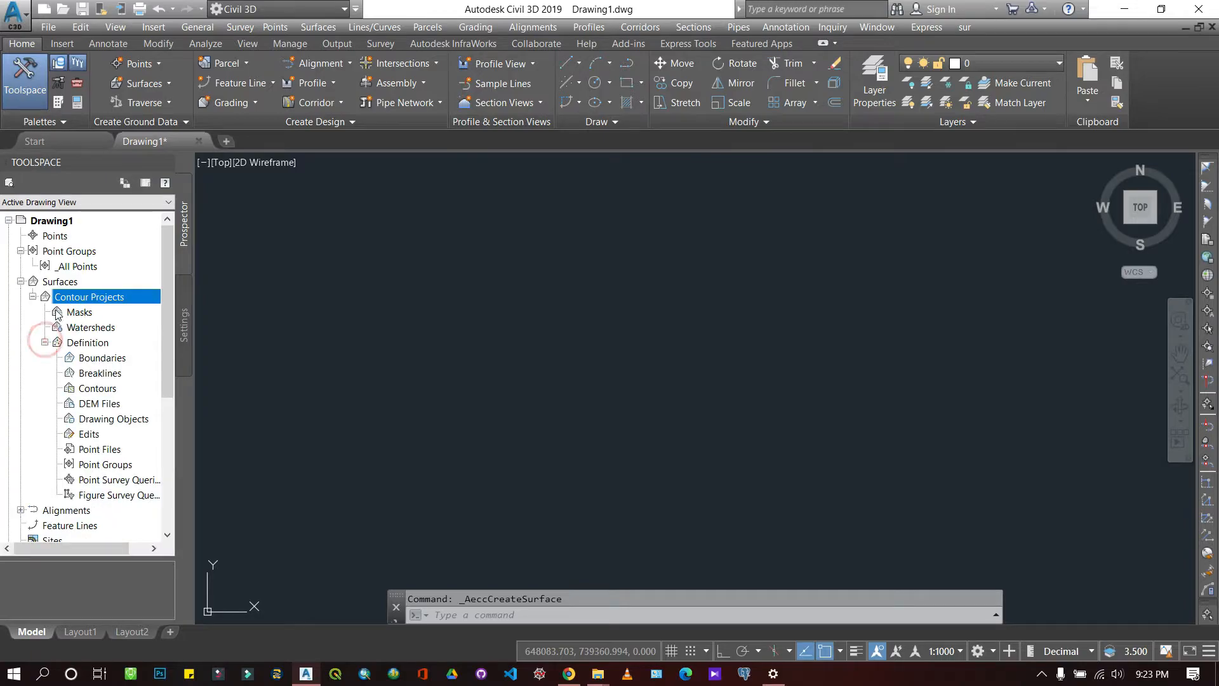
left_click(82, 342)
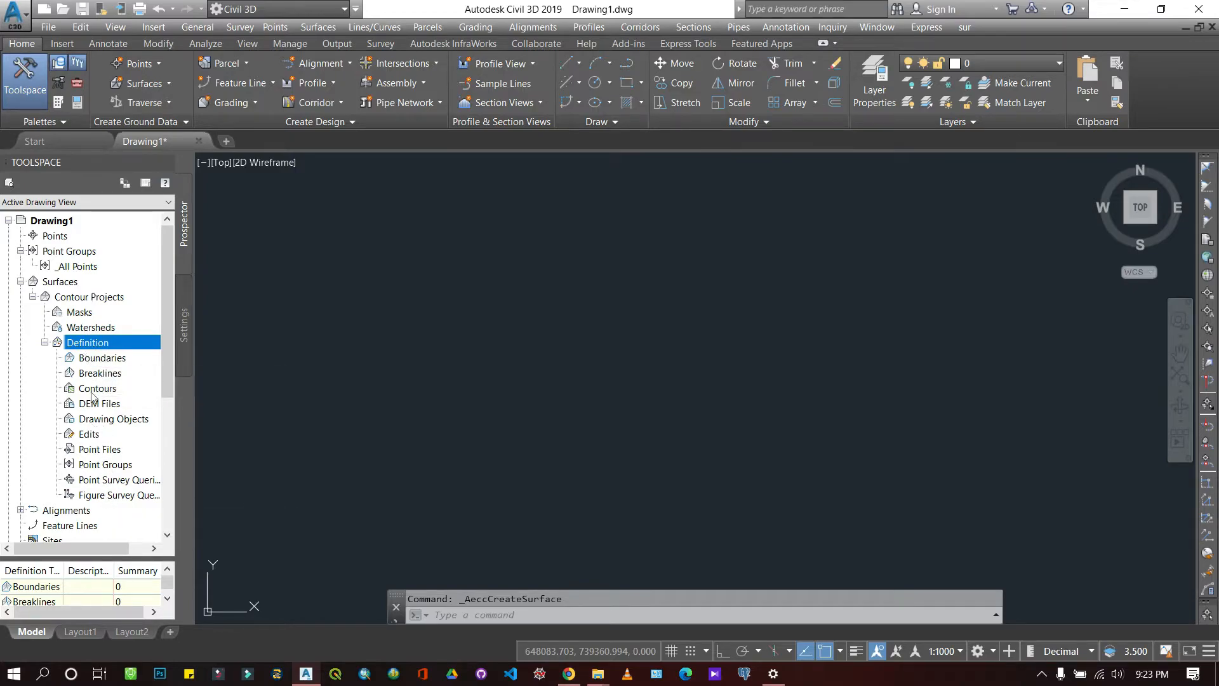
left_click(95, 450)
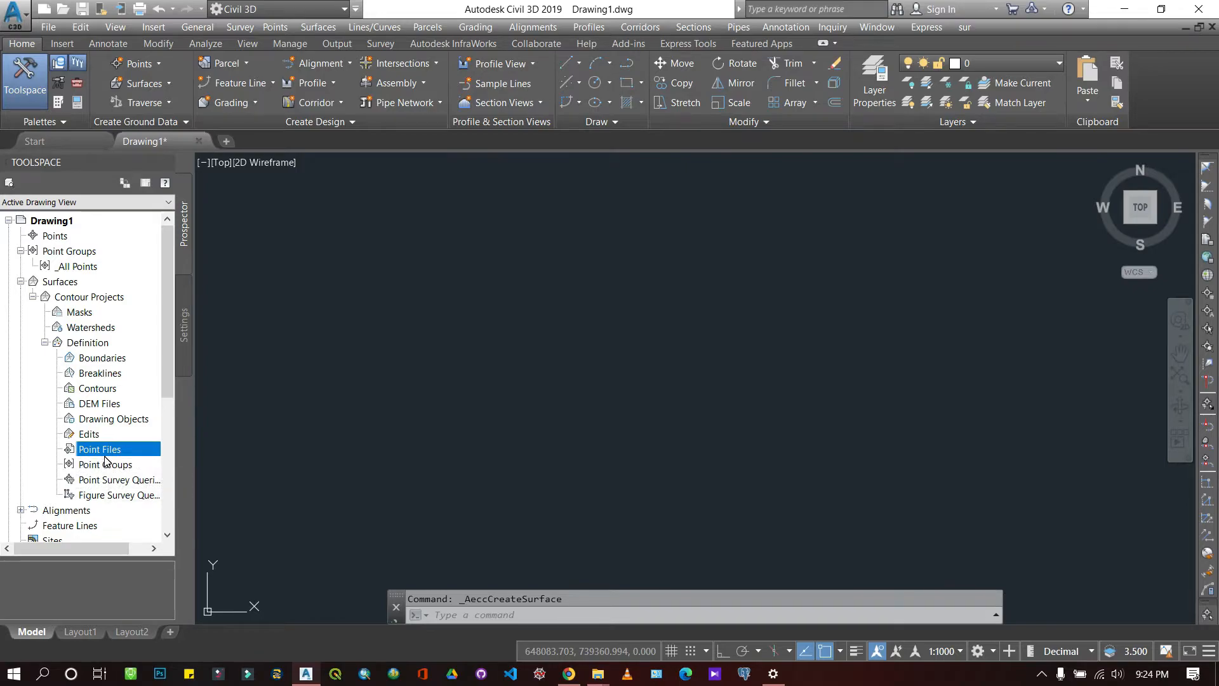
left_click(111, 463)
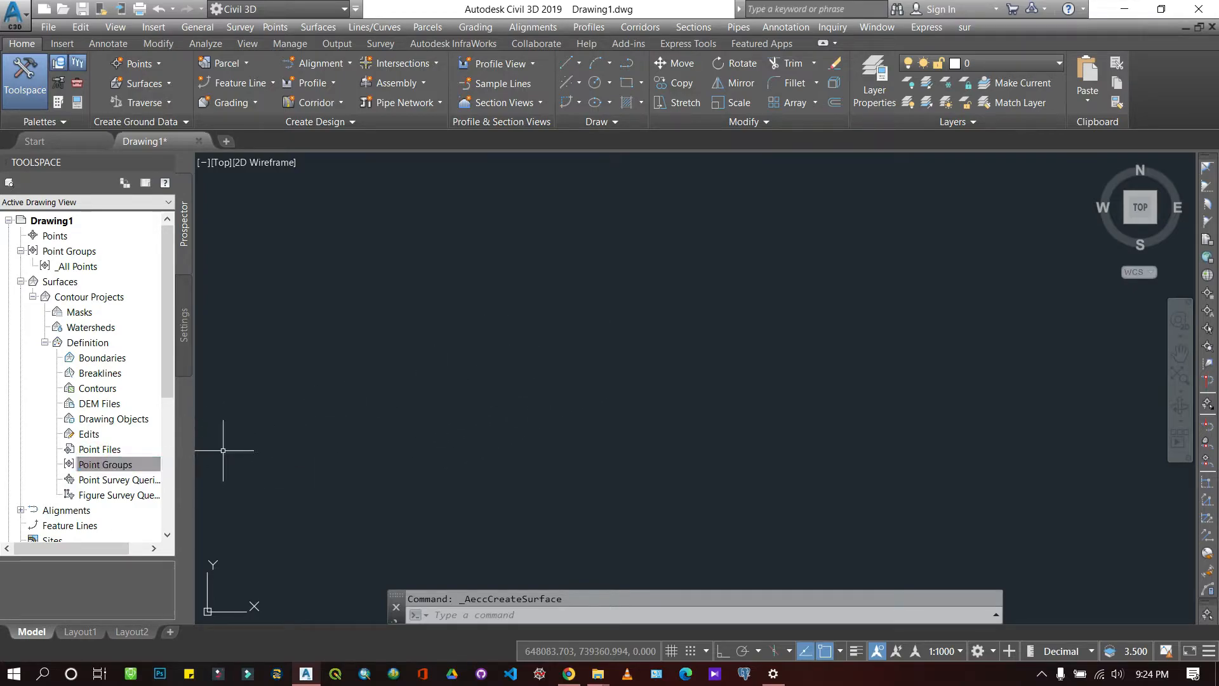
right_click(140, 463)
left_click(201, 471)
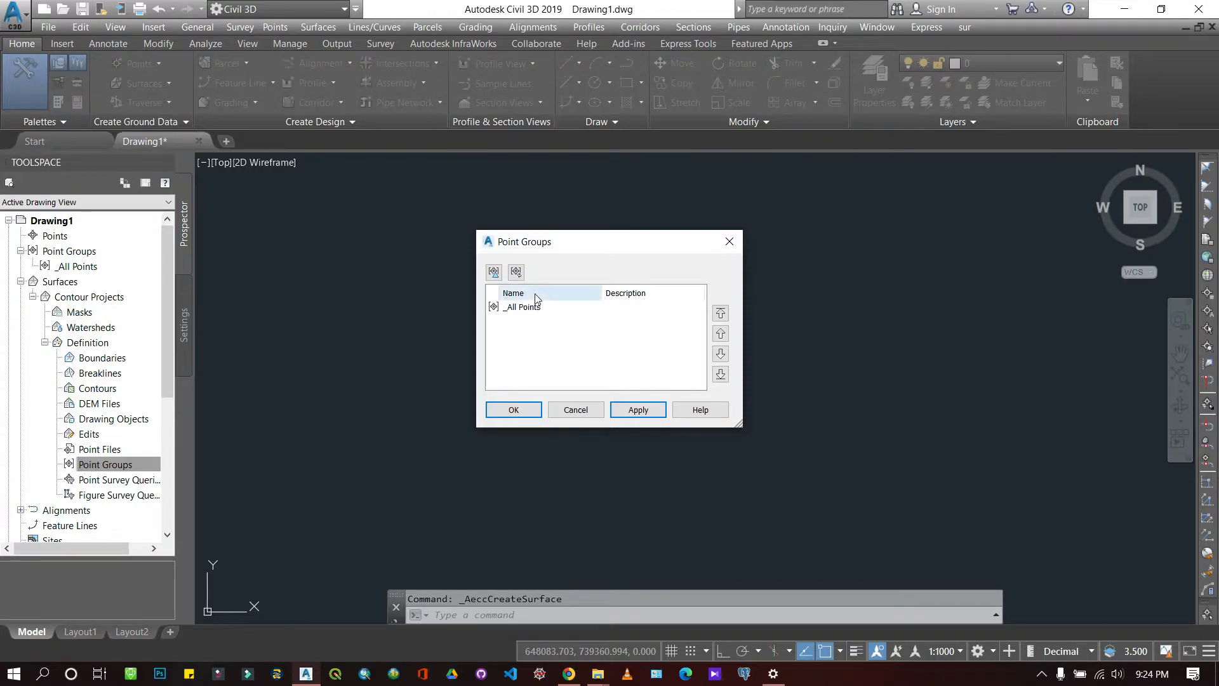
left_click(575, 409)
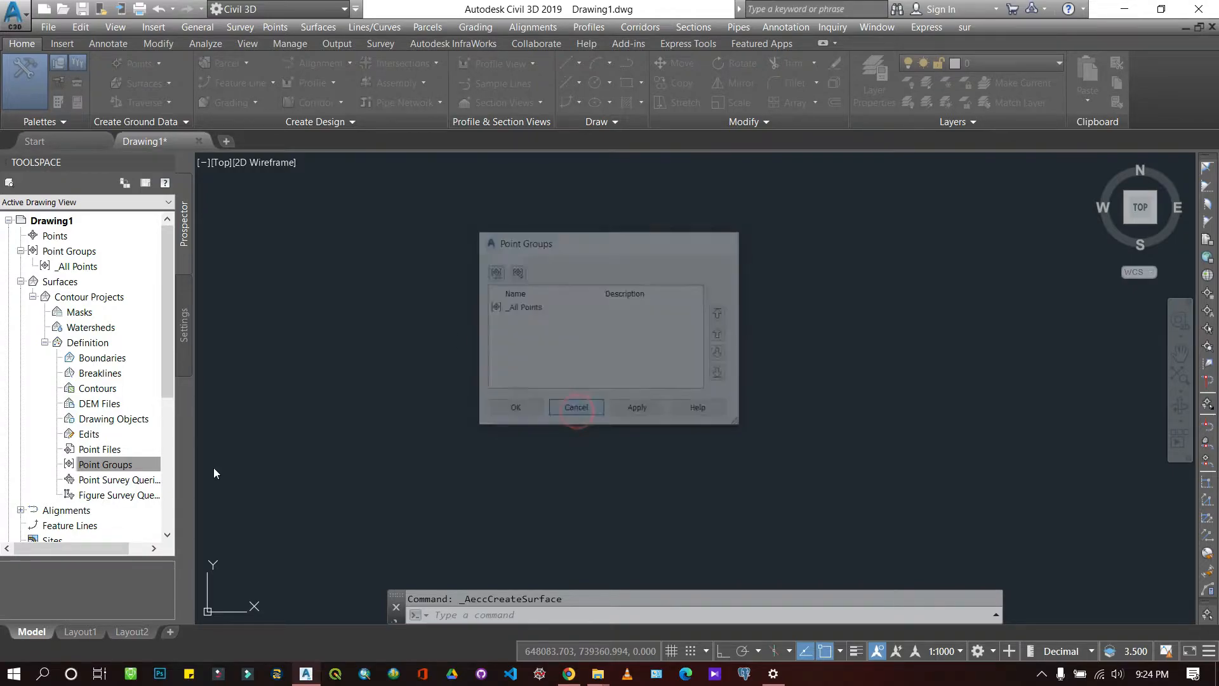
Start adding a point file to the Contour Projects surface definition and load Contour pnez format.csv as its source
left_click(98, 449)
right_click(97, 452)
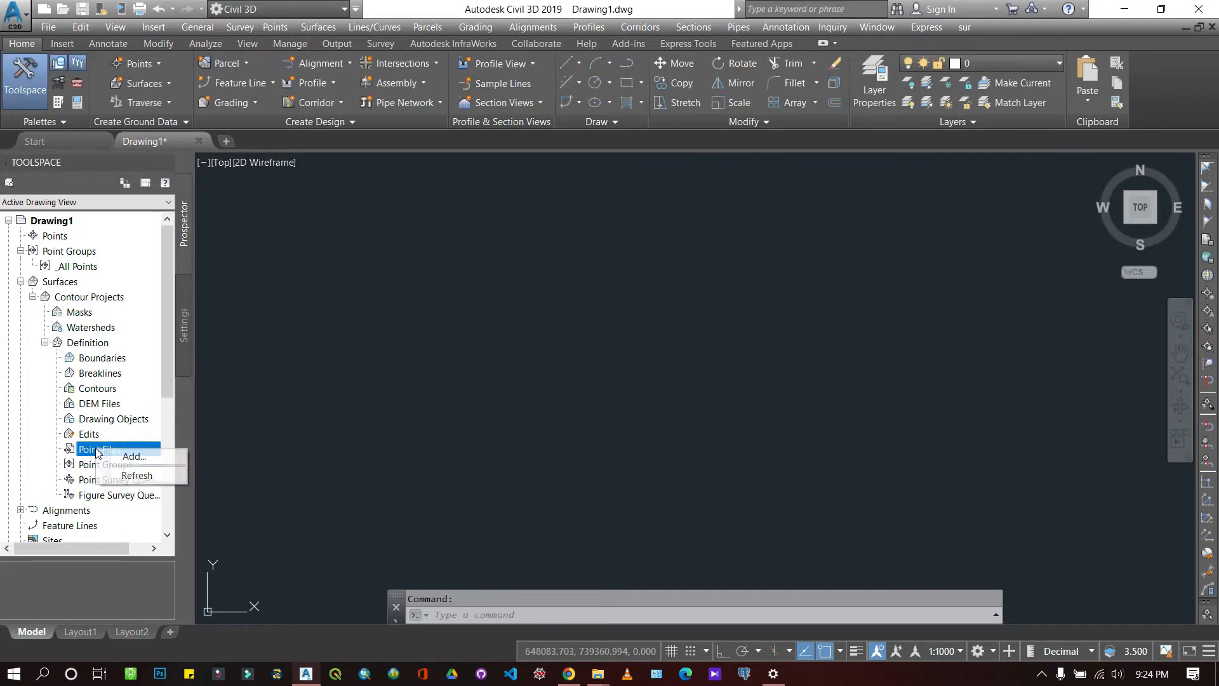
left_click(132, 456)
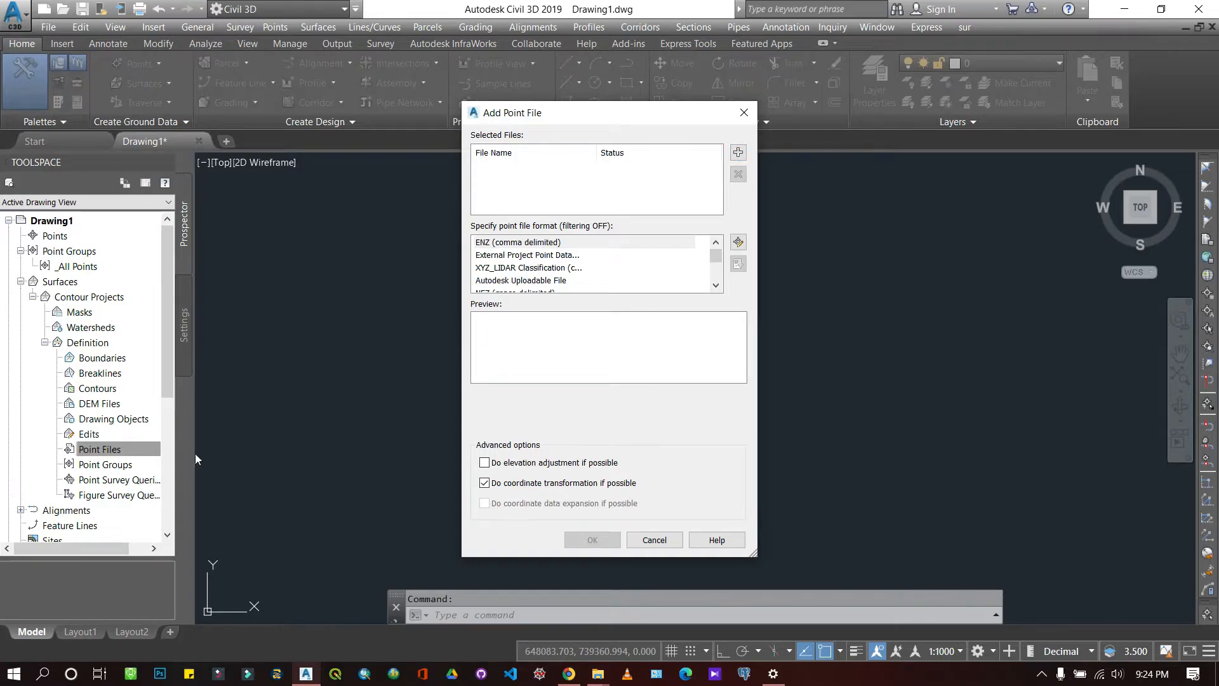
left_click(737, 153)
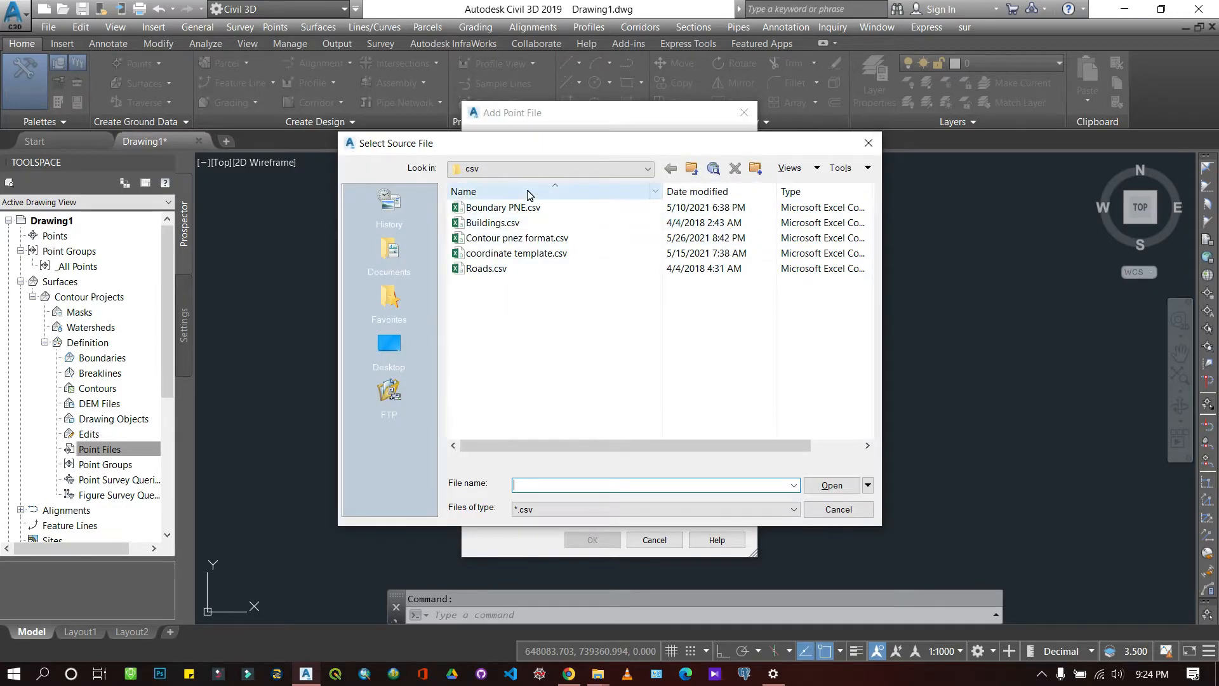
left_click(515, 240)
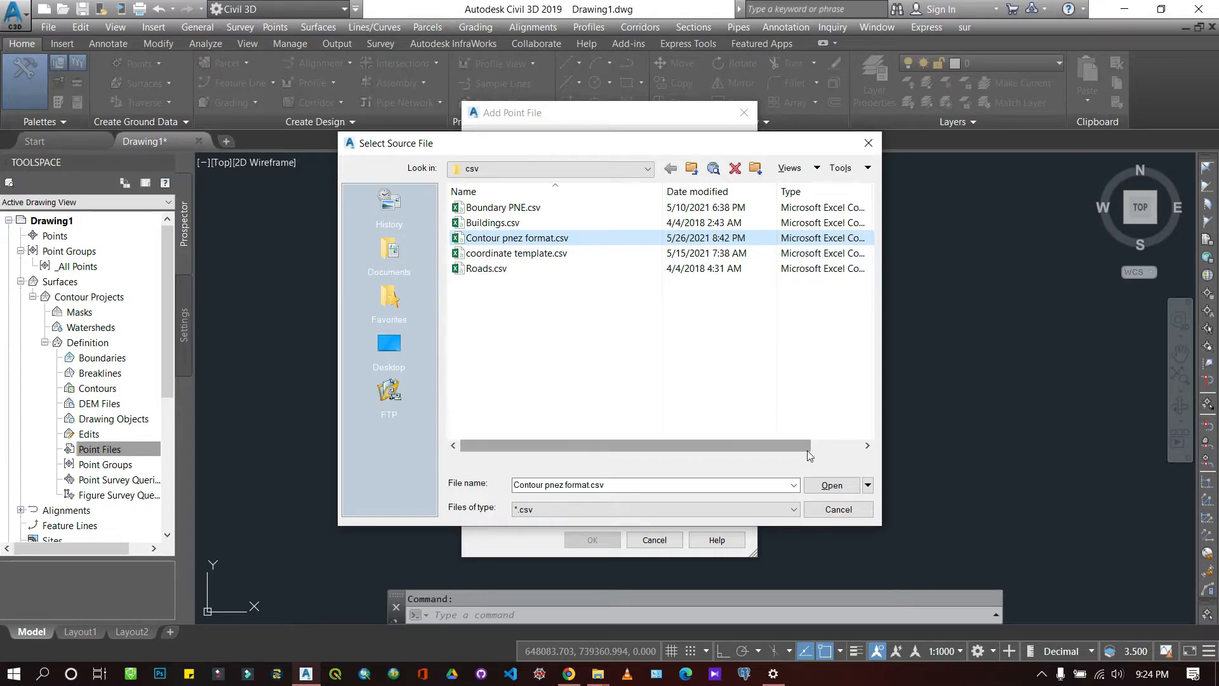
left_click(831, 485)
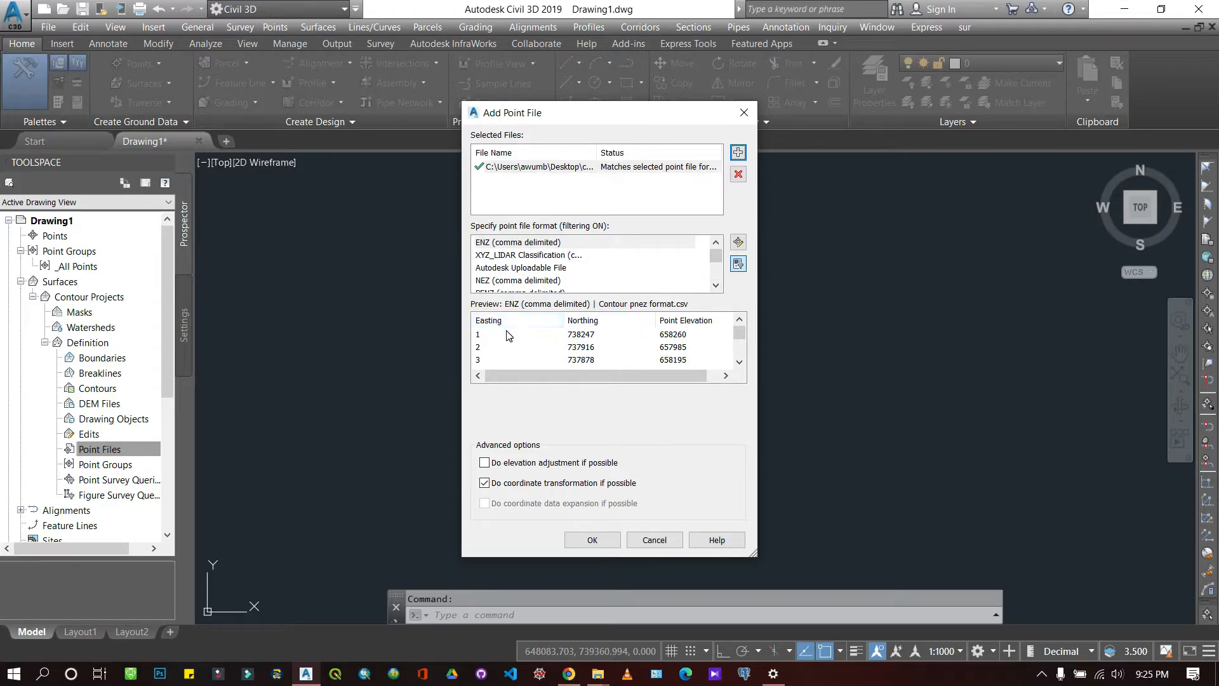
Set the point file format to PNEZ (comma delimited) and add the file's points to the surface
left_click(715, 285)
left_click(715, 285)
left_click(527, 269)
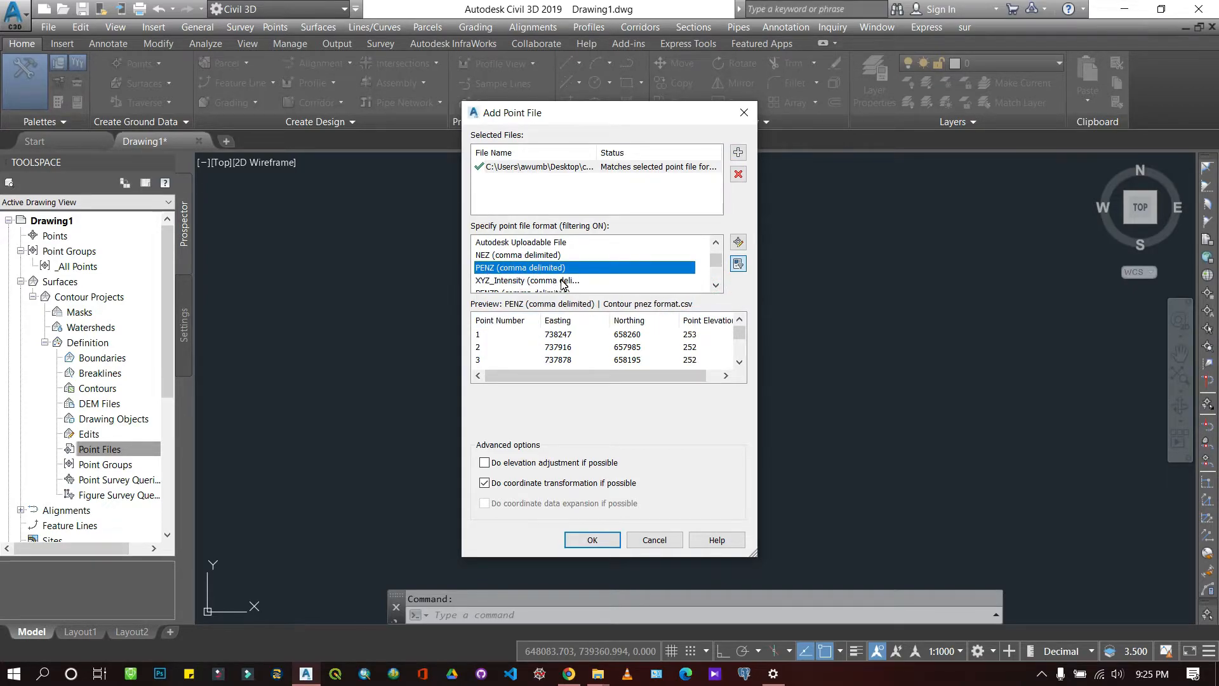
scroll(554, 284, "down", 1)
scroll(520, 273, "down", 1)
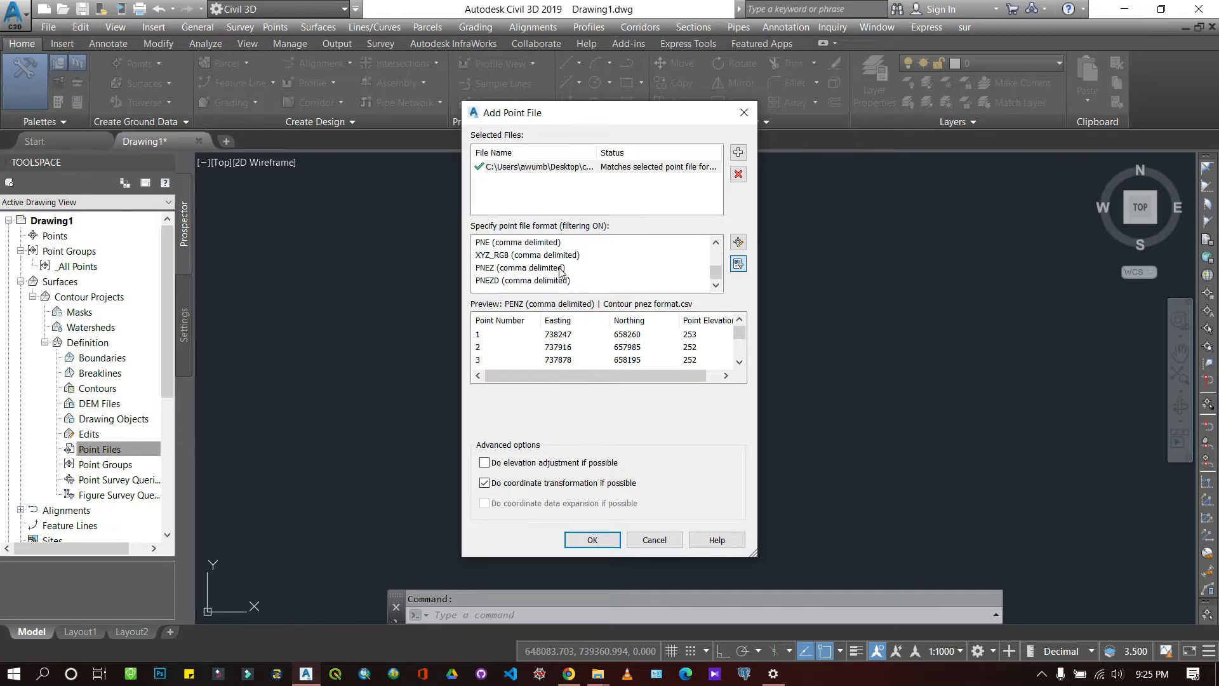
left_click(513, 269)
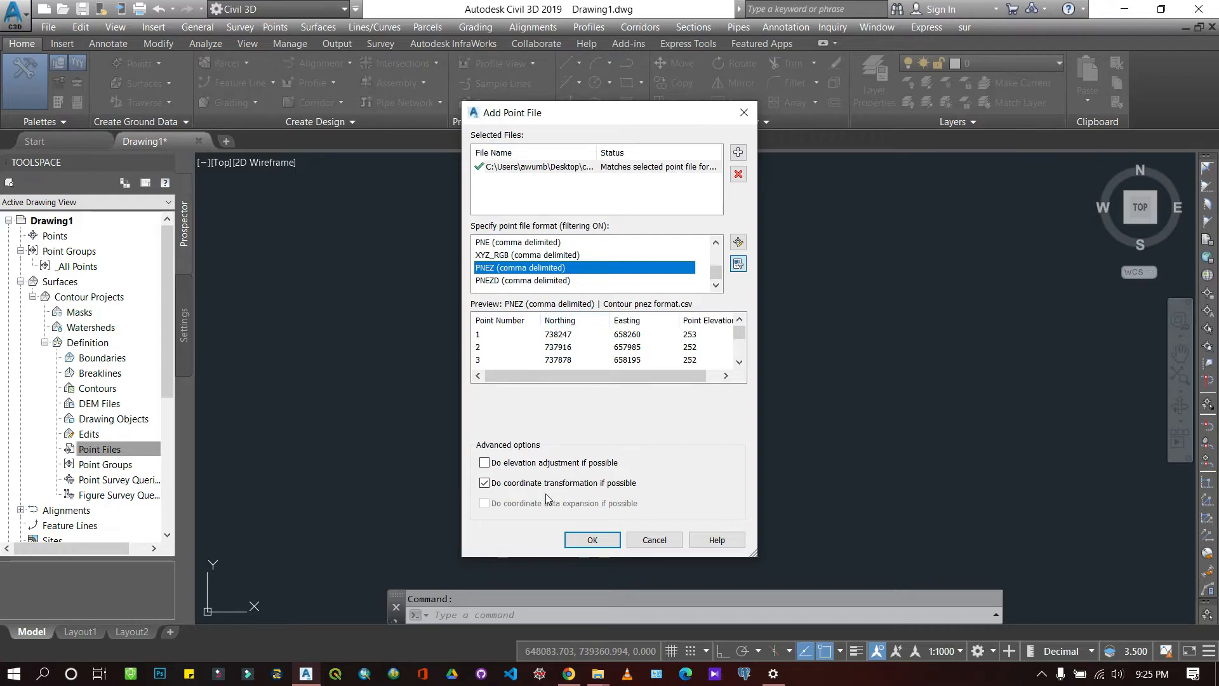
left_click(592, 539)
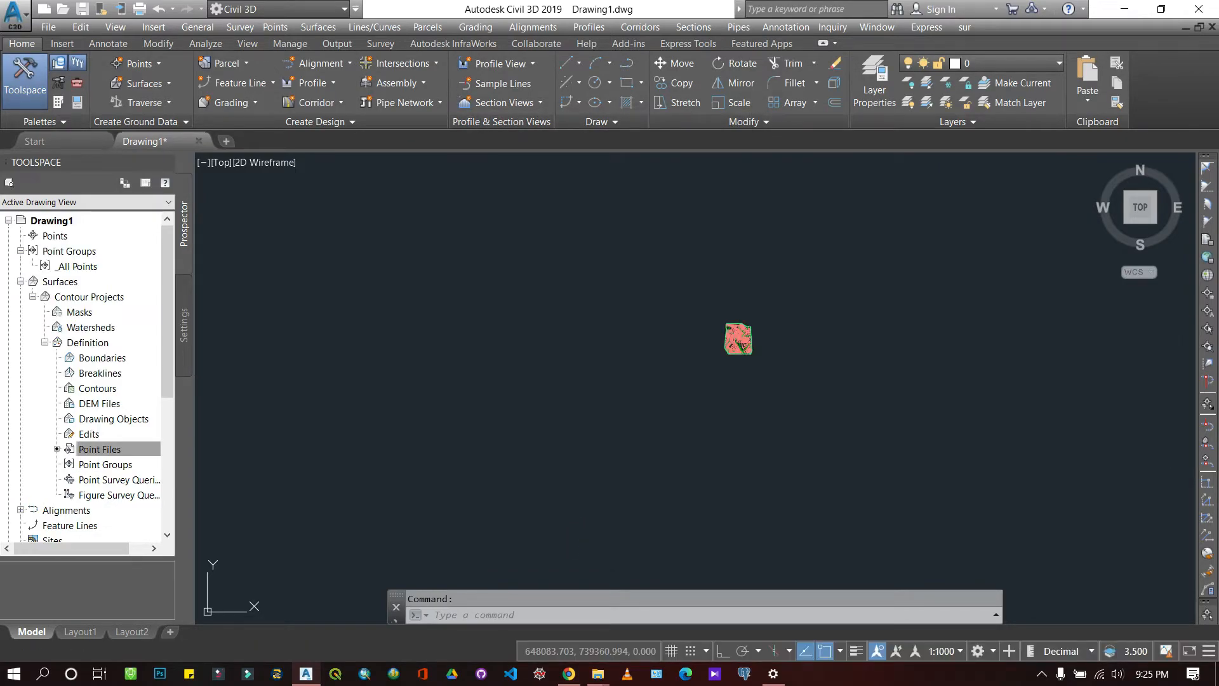
left_click(95, 450)
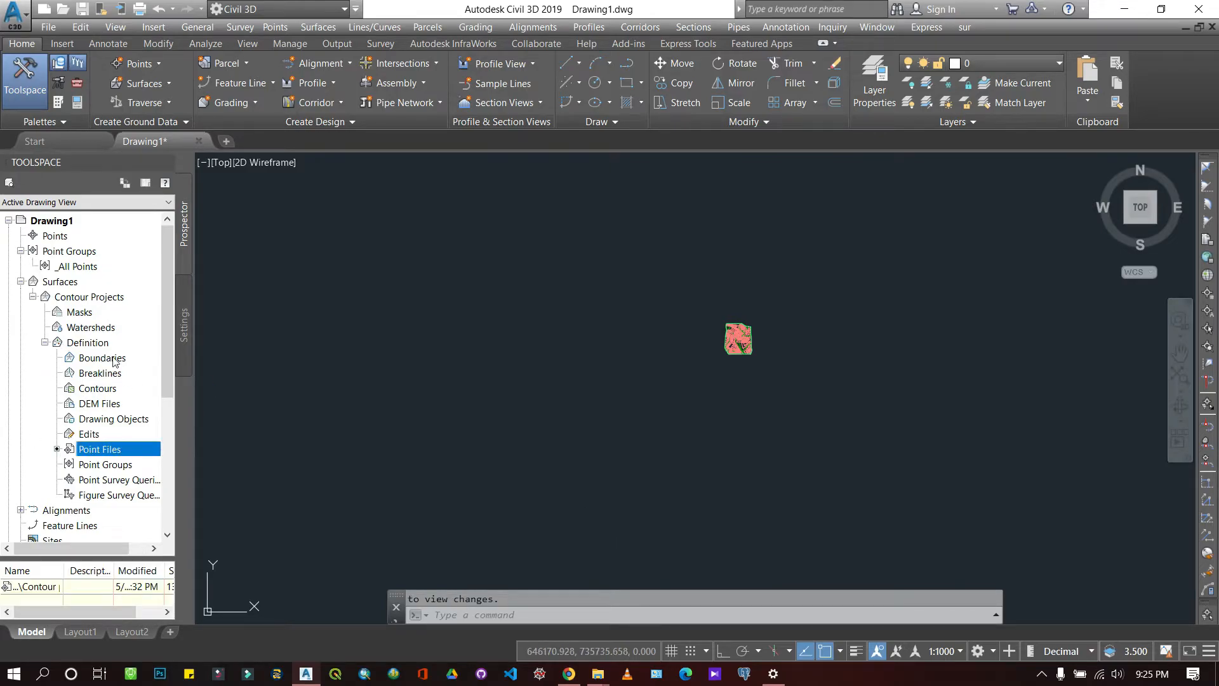
Examine the generated contours of the Contour Projects surface, including the closed peak near its northeast corner and the eastern slopes
scroll(755, 328, "up", 12)
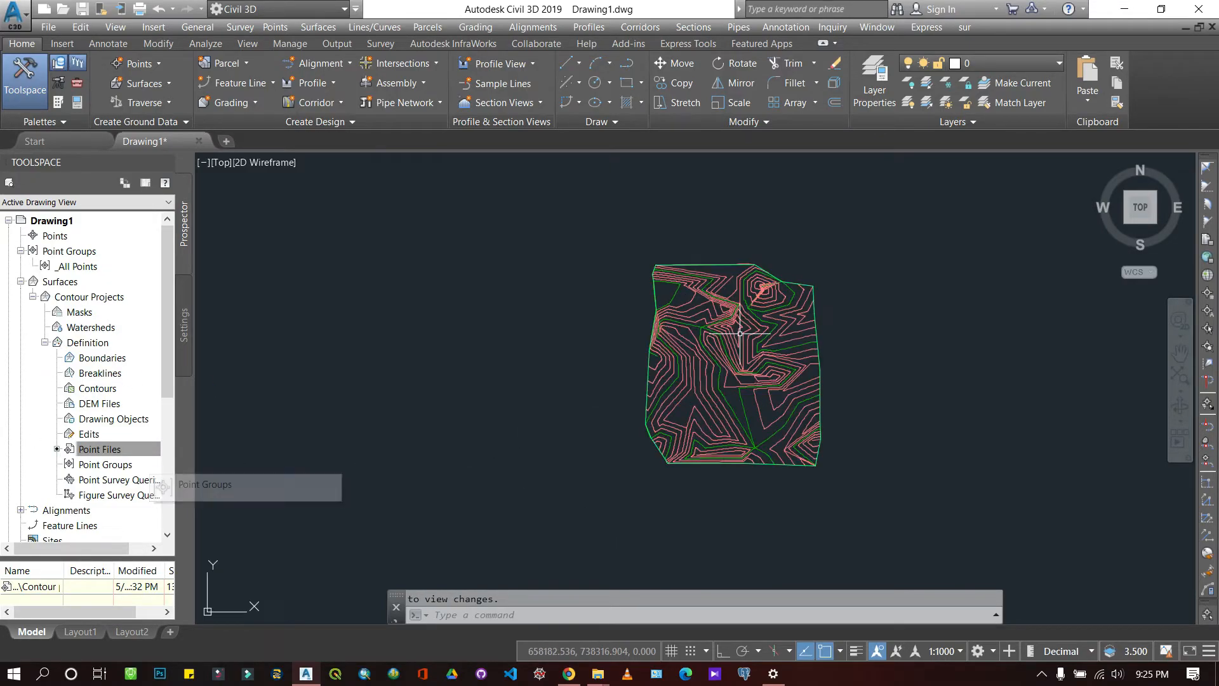
scroll(777, 286, "up", 4)
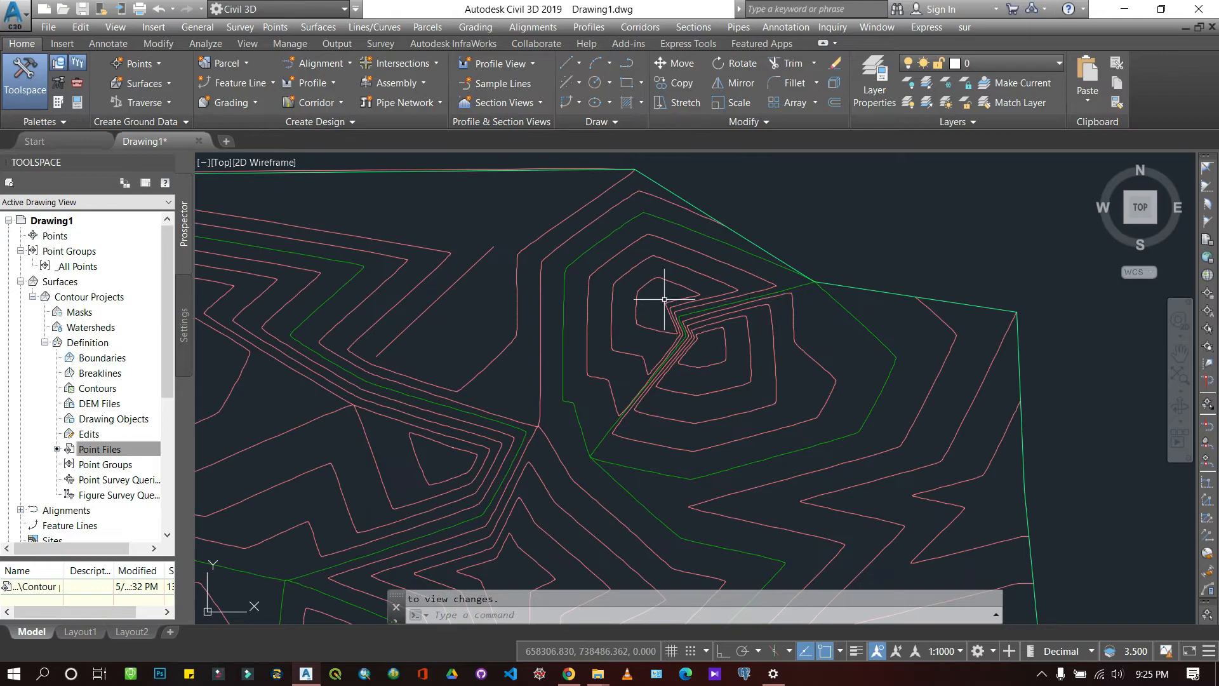
scroll(711, 273, "down", 5)
scroll(639, 321, "up", 5)
scroll(742, 317, "down", 4)
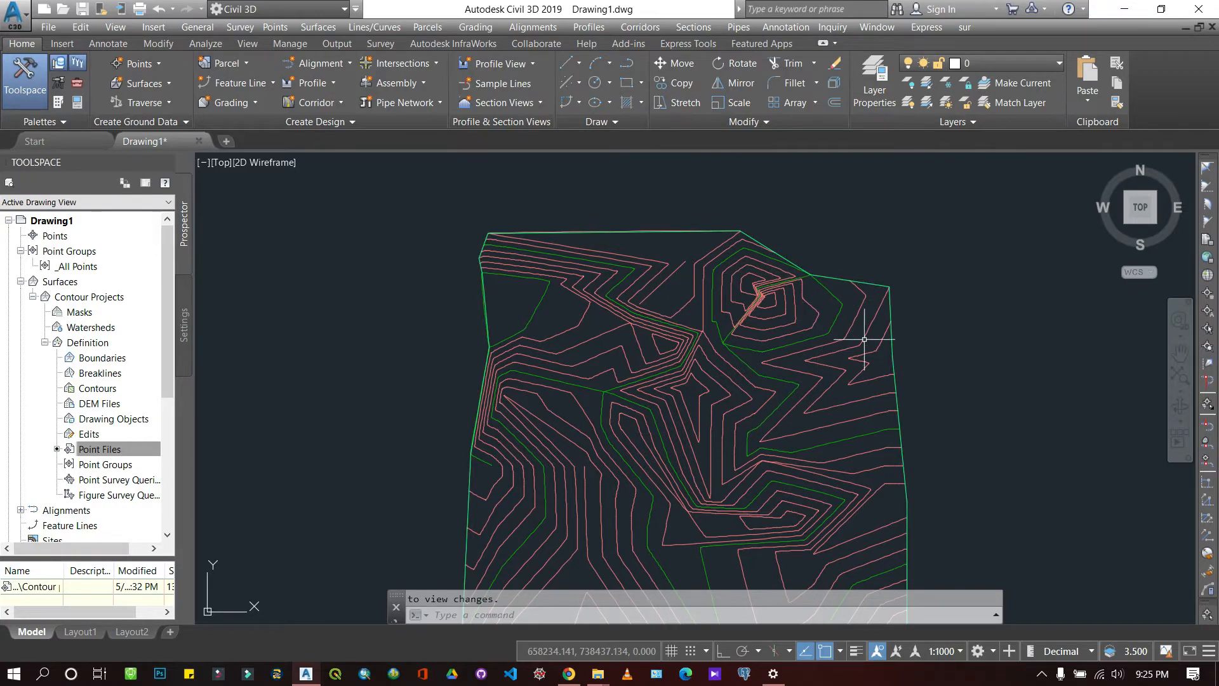
scroll(736, 327, "up", 2)
scroll(723, 381, "down", 3)
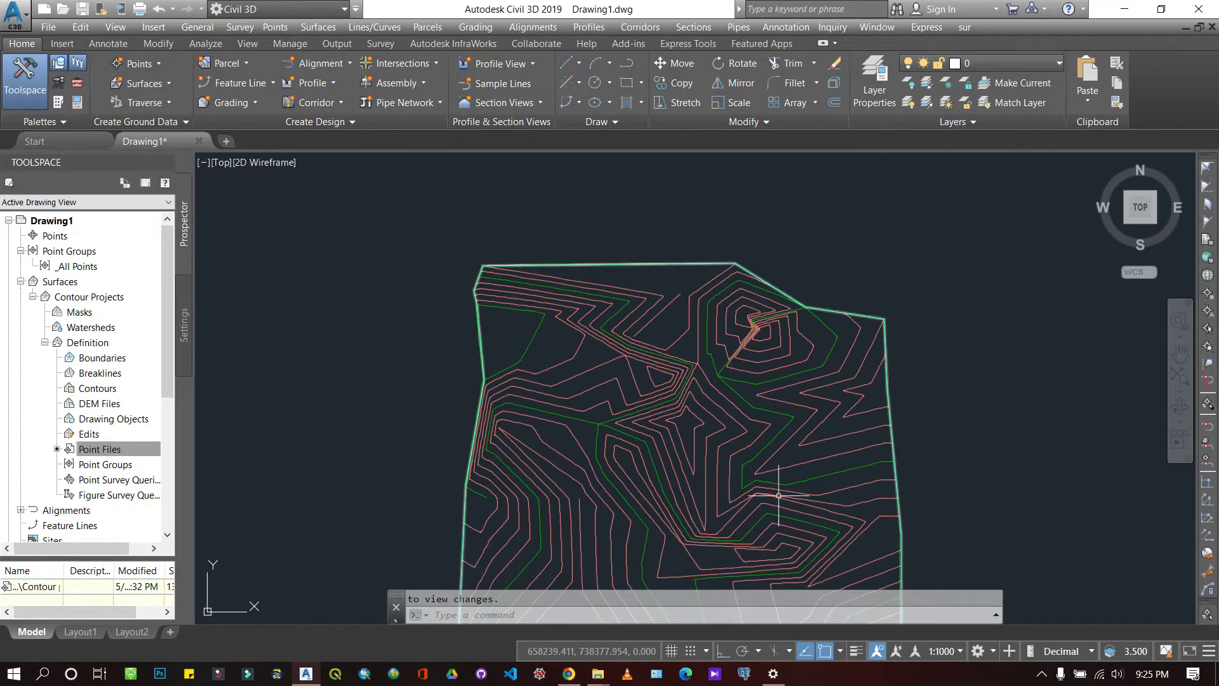
scroll(684, 385, "down", 2)
scroll(754, 427, "up", 5)
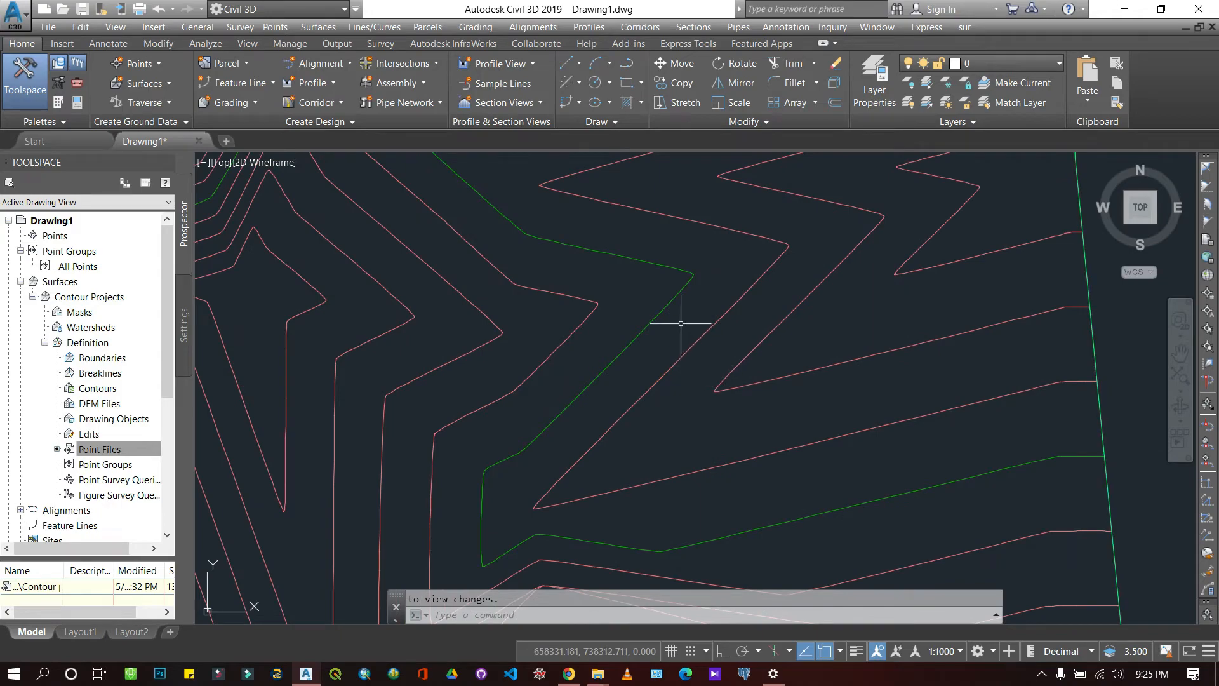
Select the surface by a major contour on its eastern side, clear the selection and review the overall contour layout
left_click(643, 300)
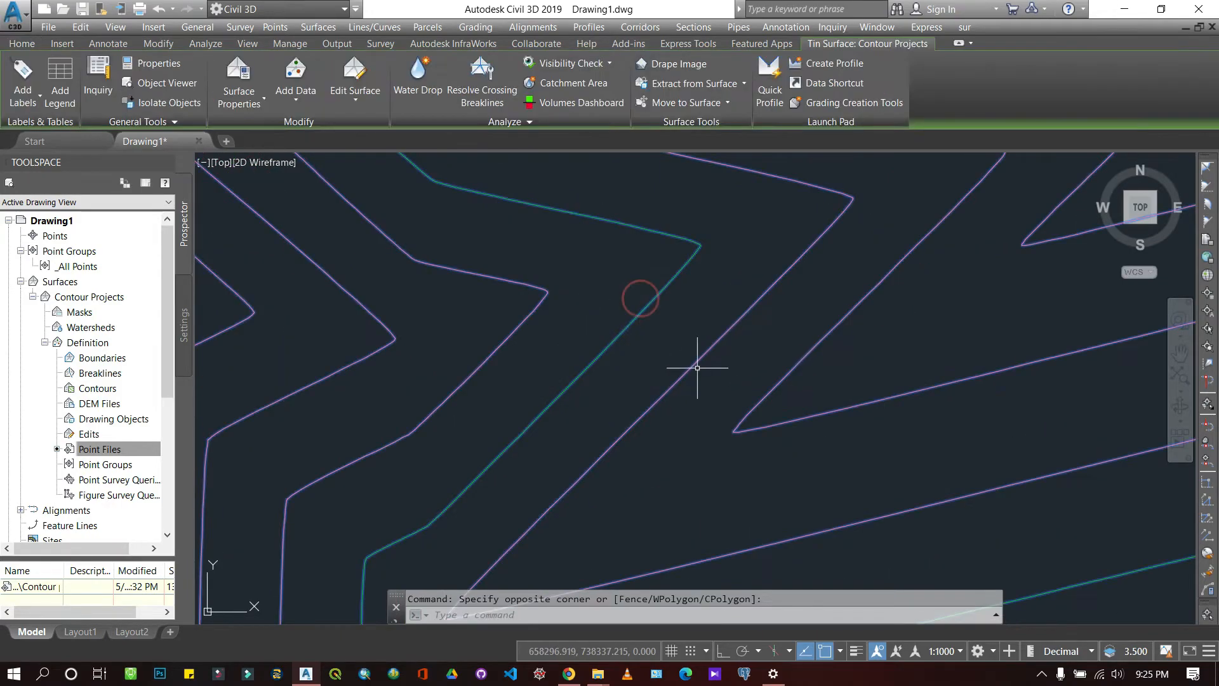
scroll(705, 361, "down", 3)
scroll(697, 368, "down", 2)
key("Escape")
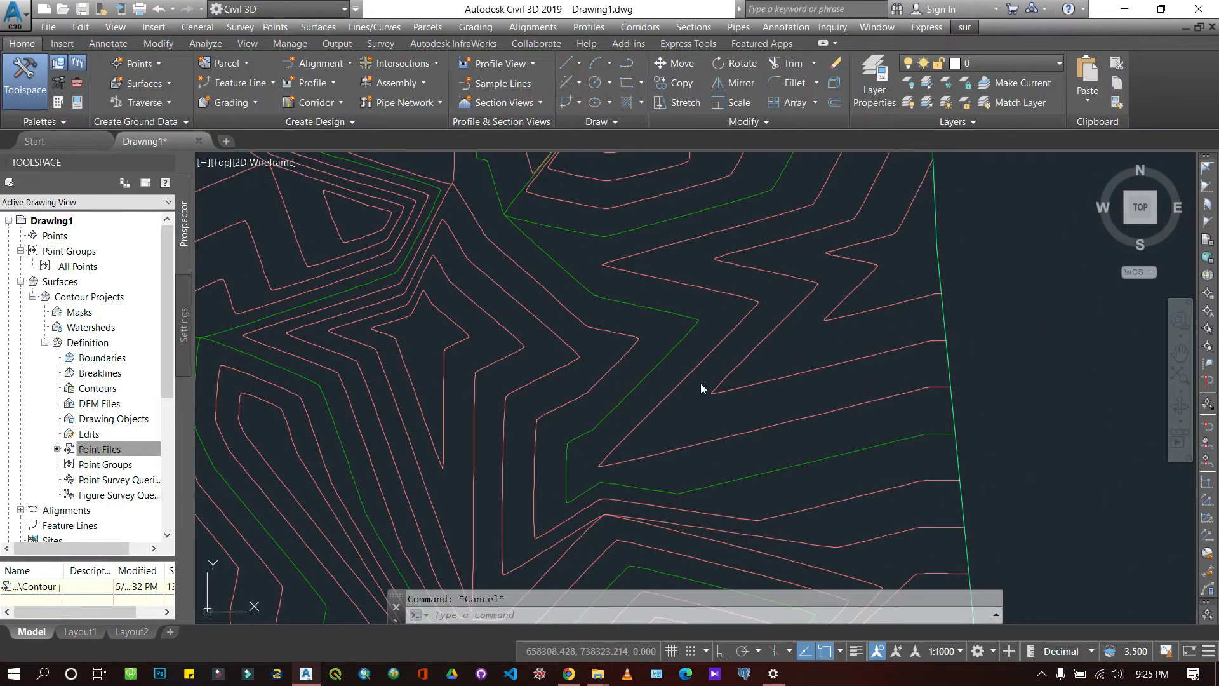
scroll(703, 384, "down", 2)
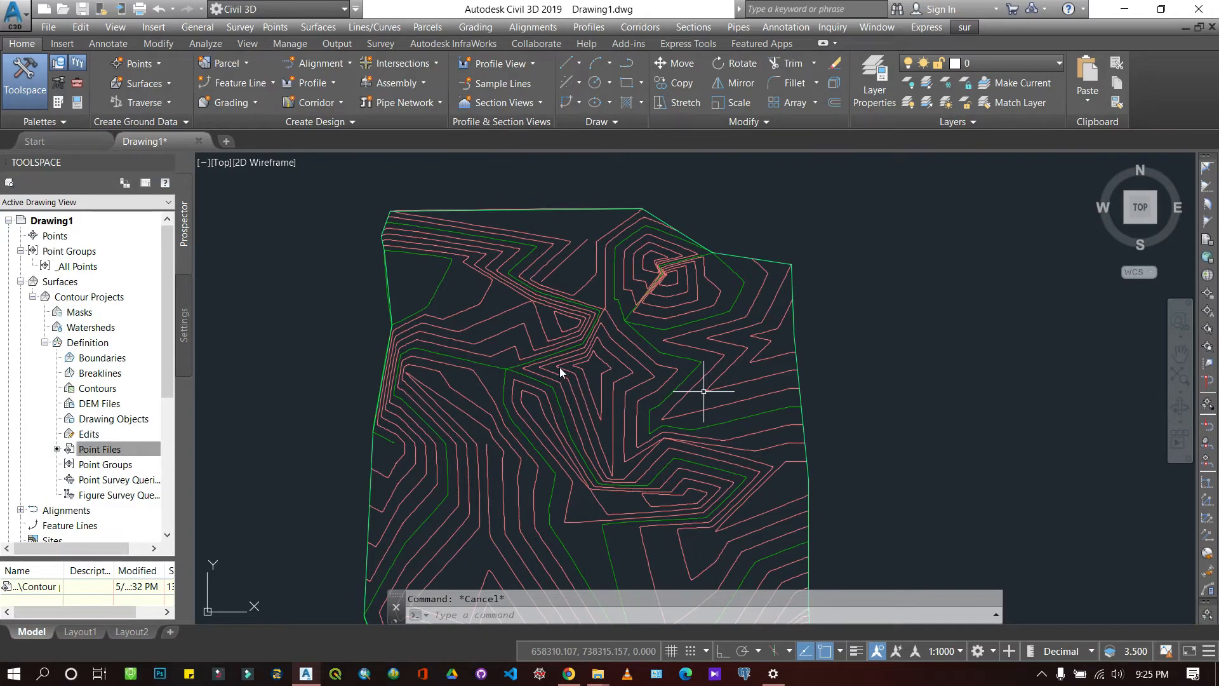
scroll(535, 354, "down", 2)
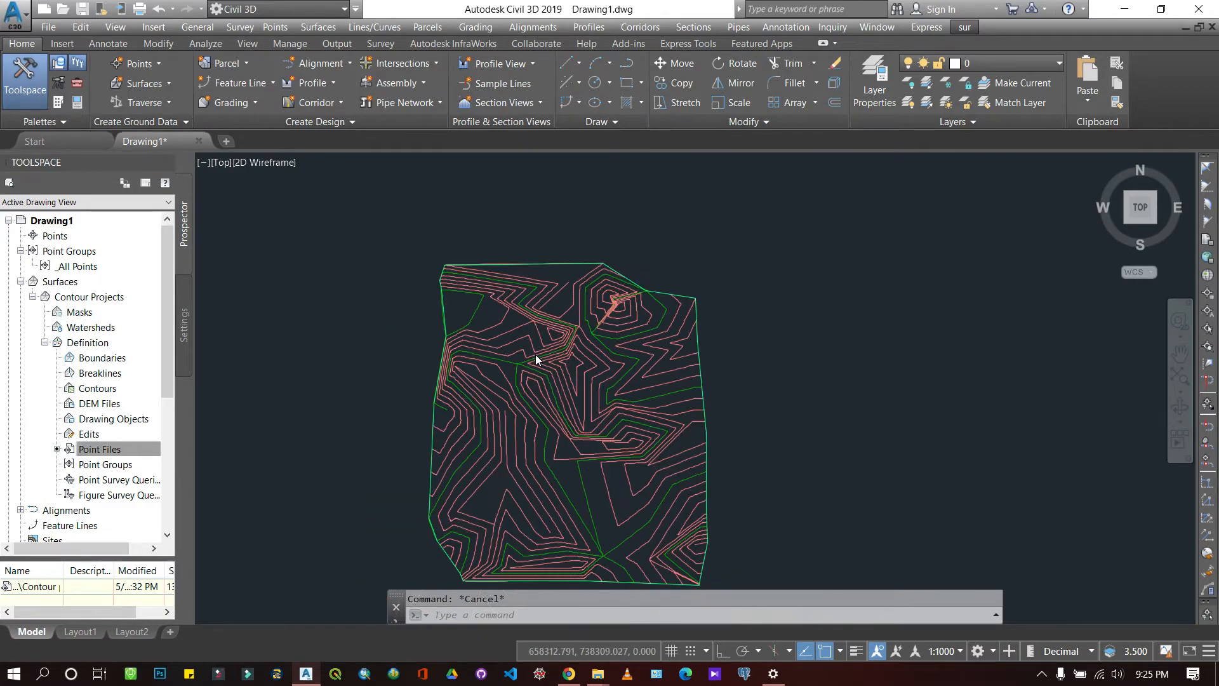
scroll(535, 354, "up", 2)
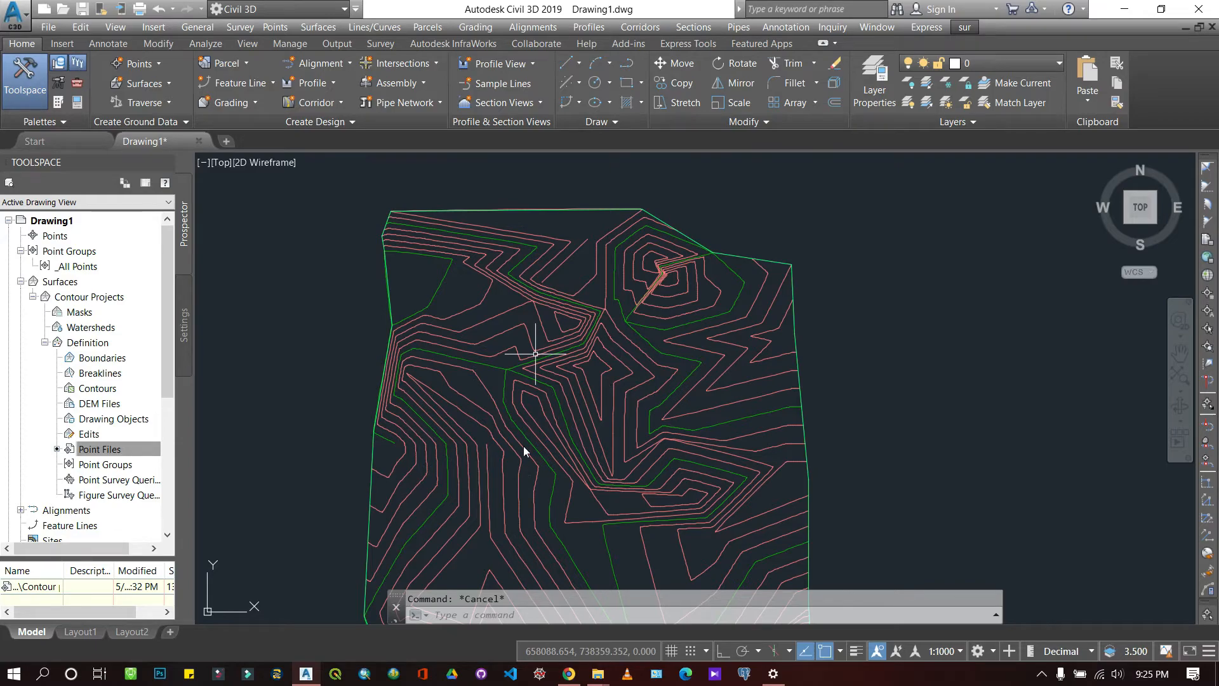
Inspect the minor contour that ends abruptly in the surface's western half and the nearby junction of major contours
scroll(497, 451, "up", 5)
left_click(495, 442)
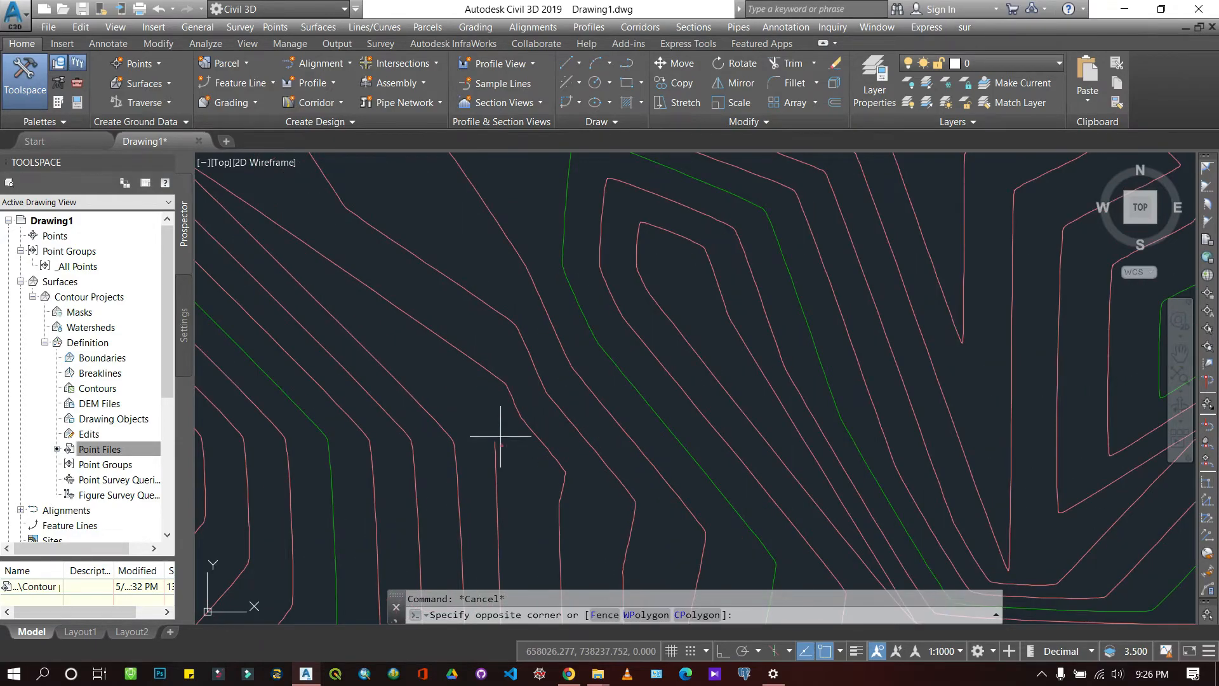
left_click(503, 458)
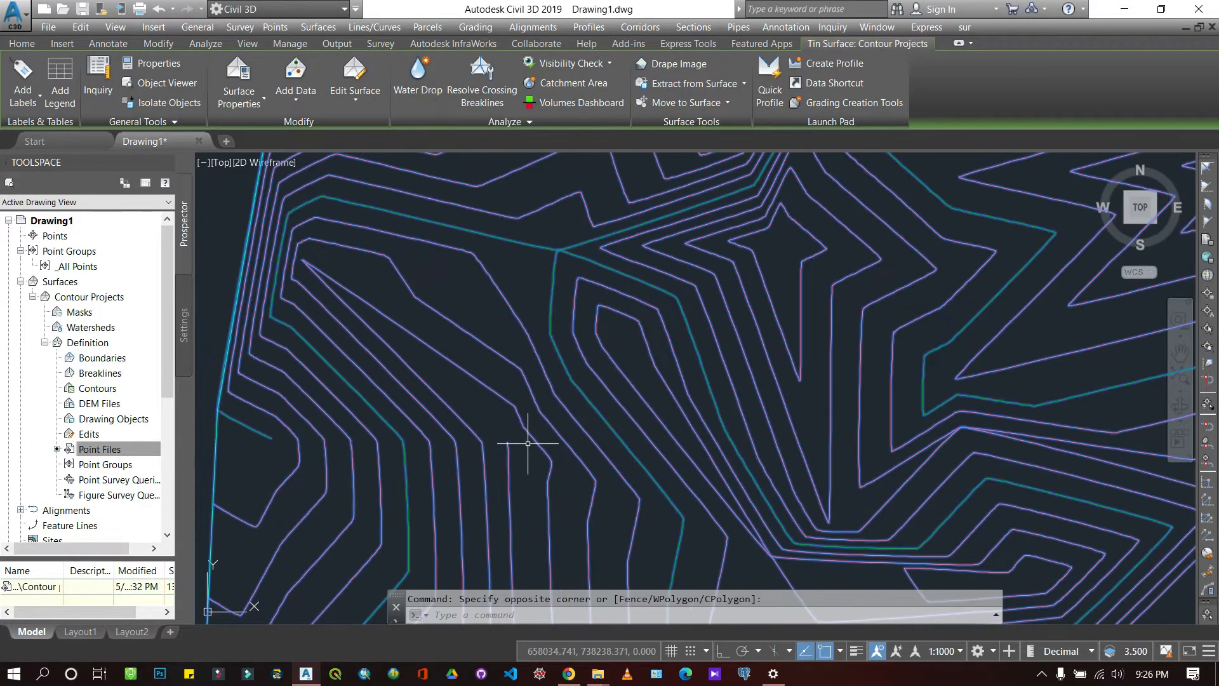
key("Escape")
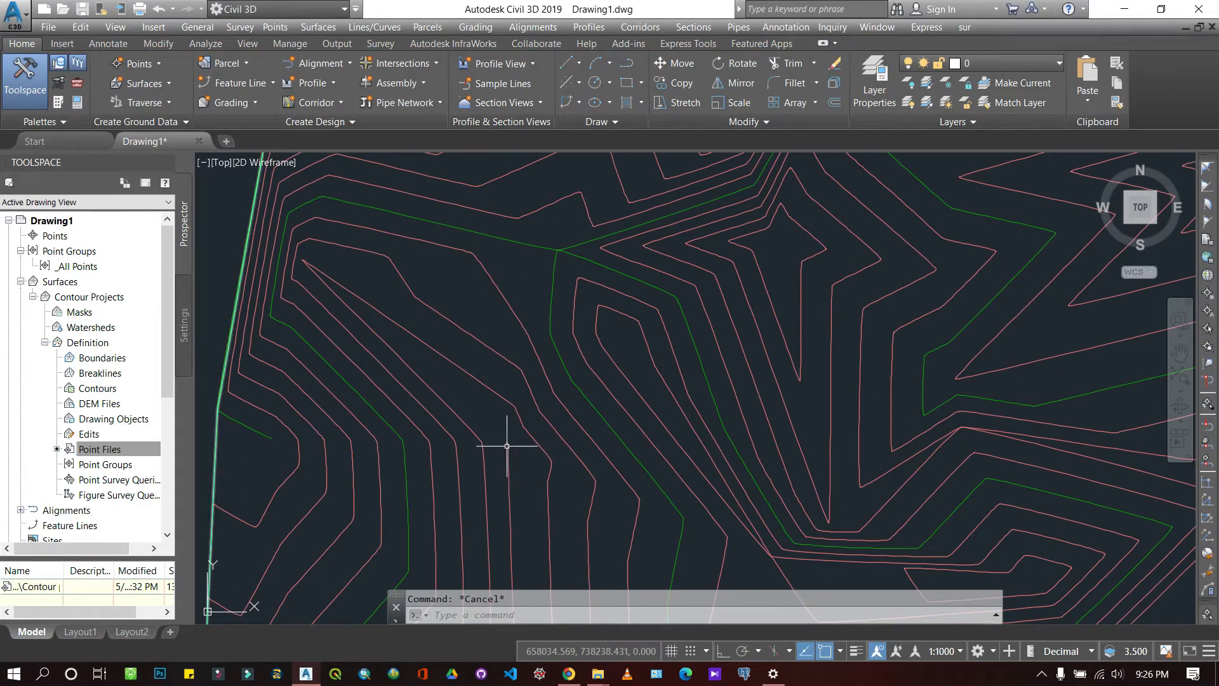
scroll(561, 226, "up", 6)
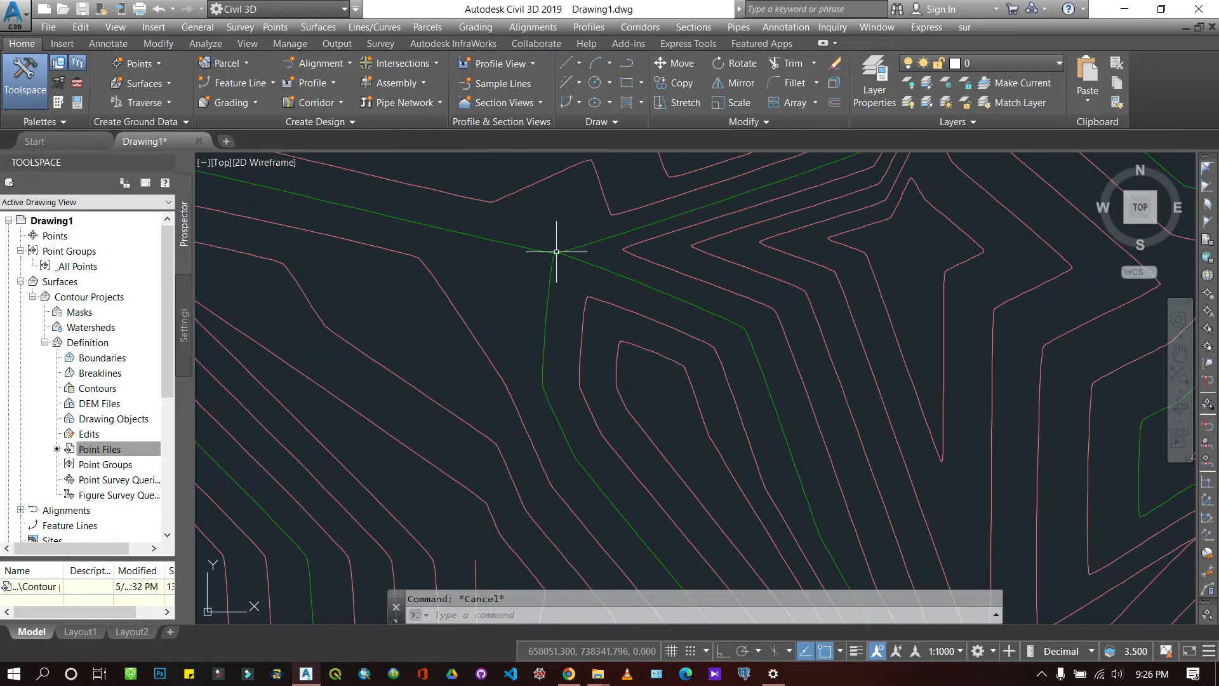
scroll(537, 243, "down", 8)
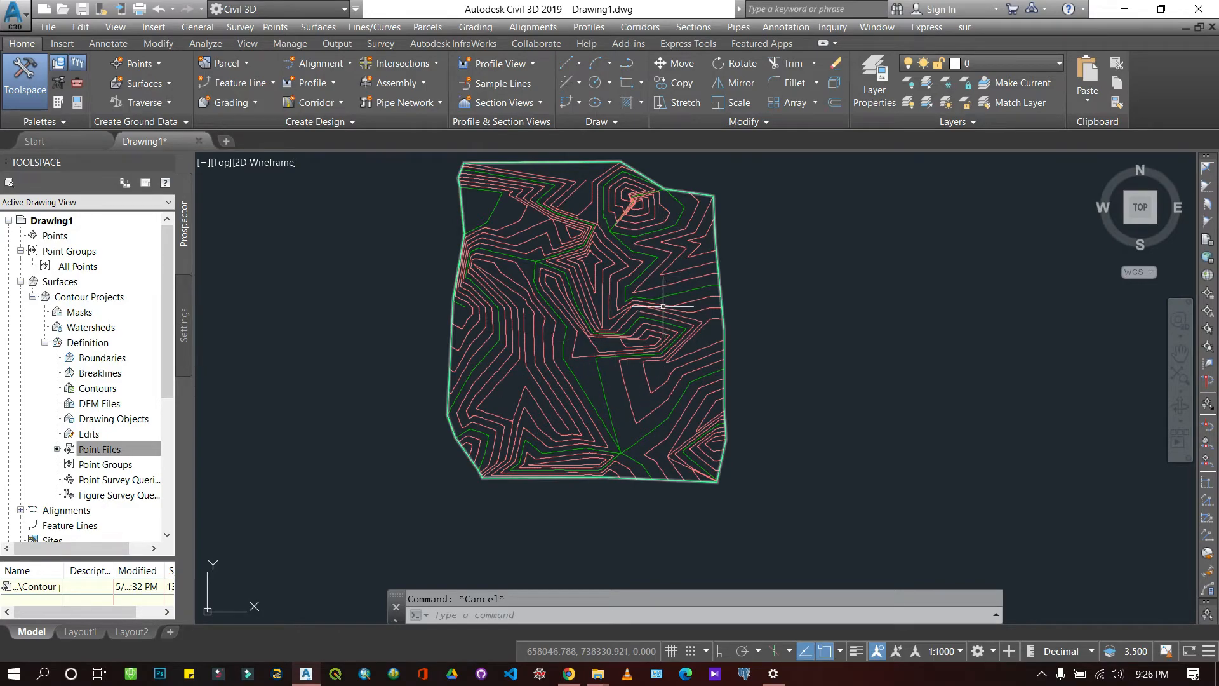
scroll(661, 190, "up", 2)
scroll(648, 254, "down", 2)
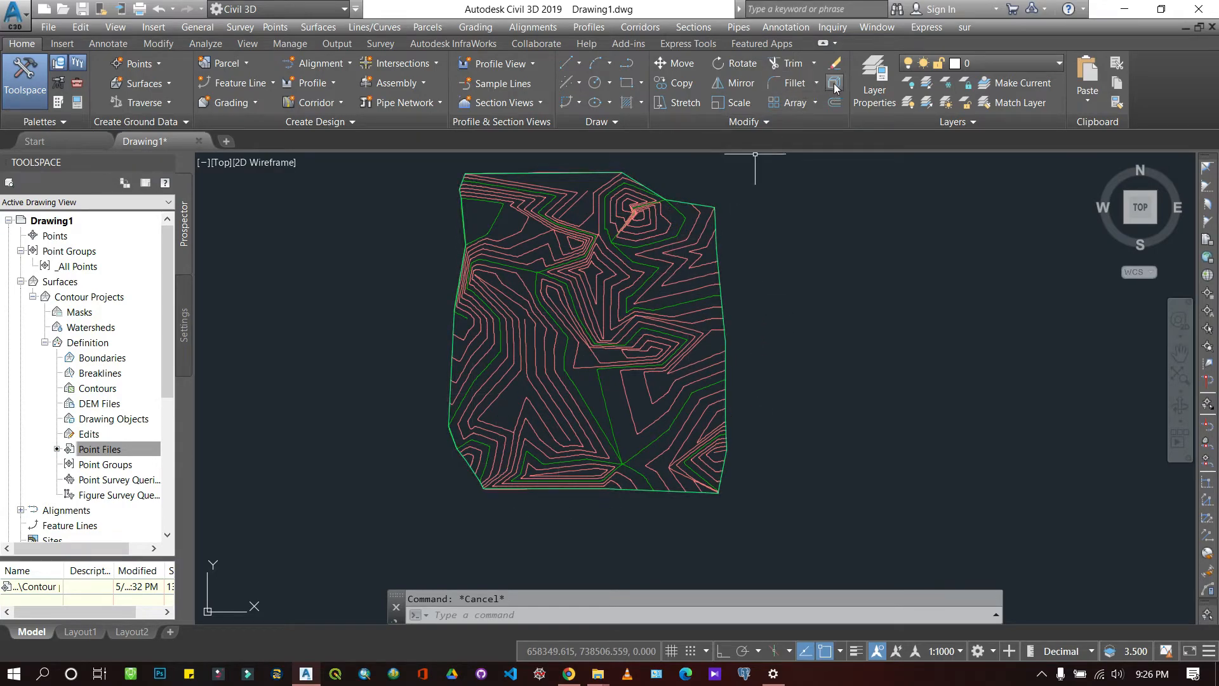
Select the whole surface, check its object information and clear the selection
left_click(622, 260)
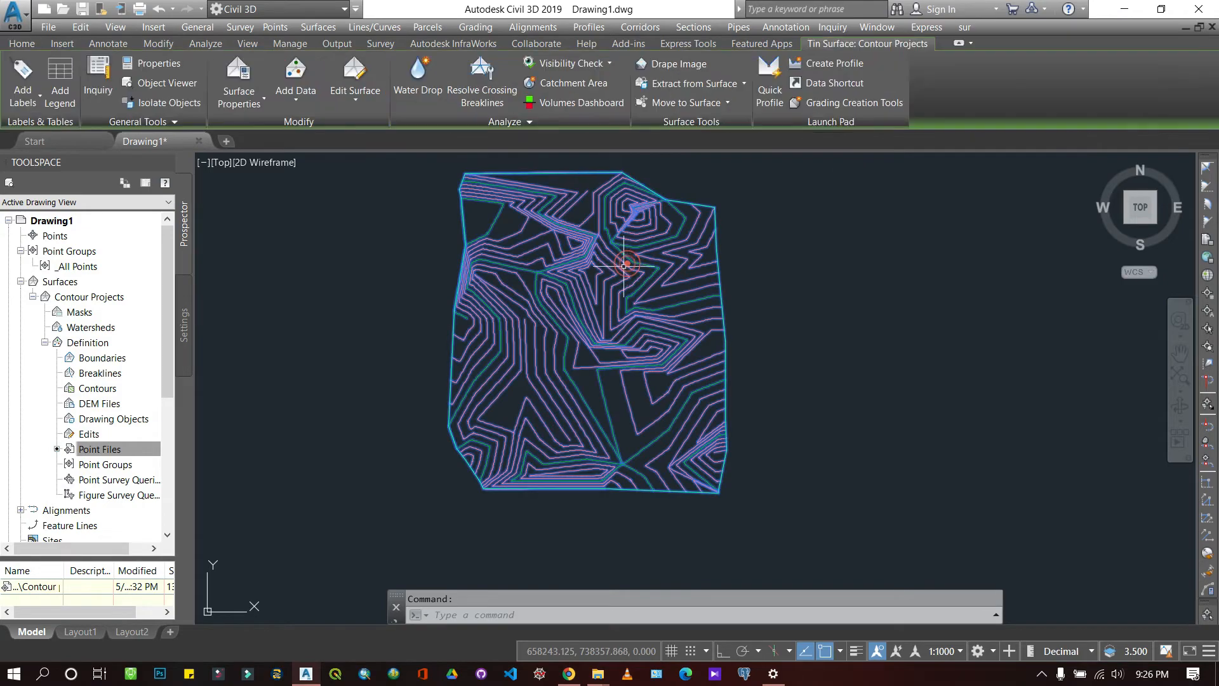
left_click(21, 43)
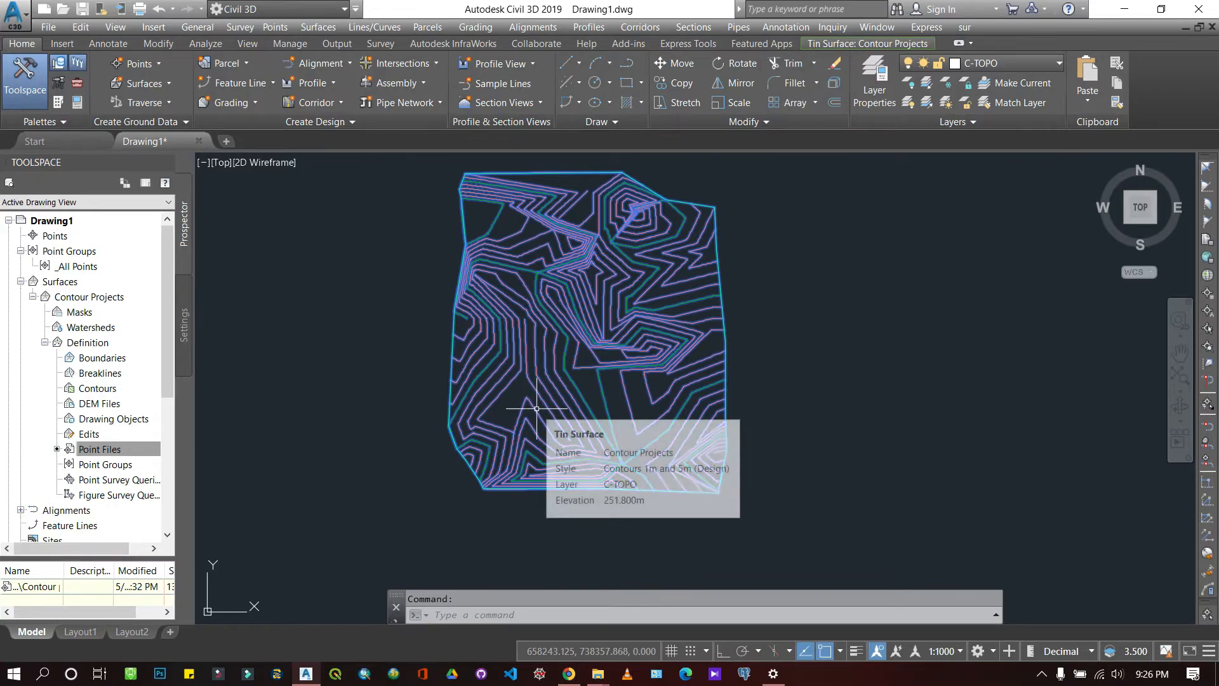
key("Escape")
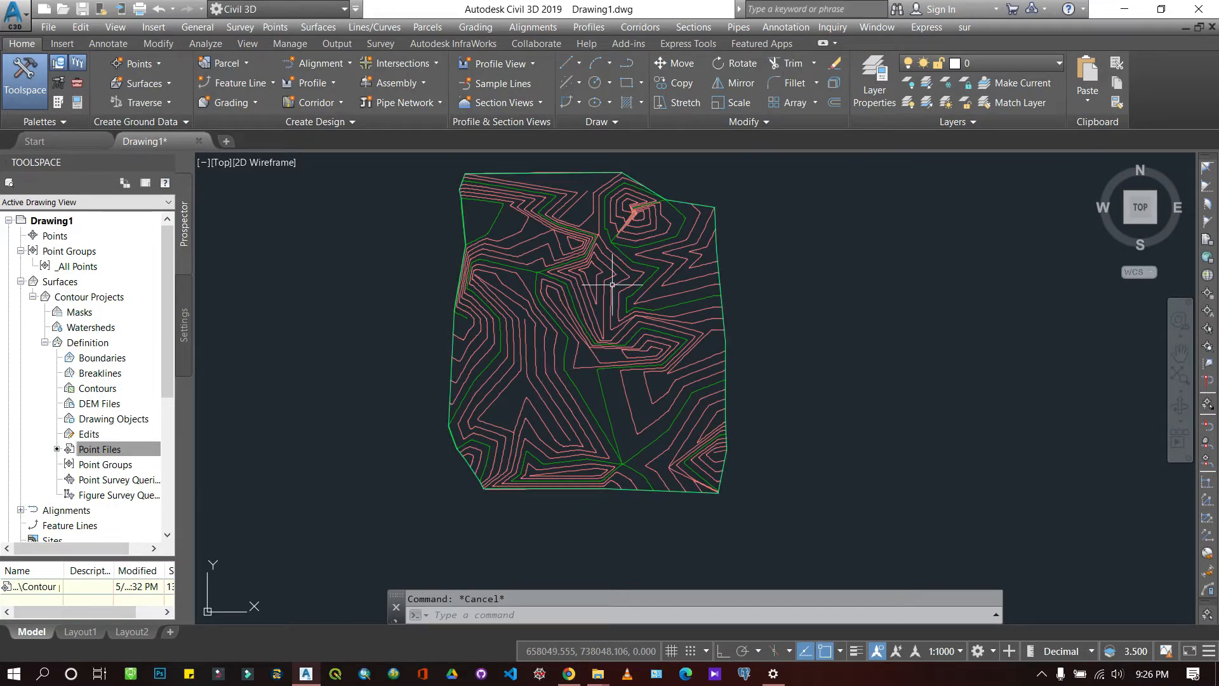
scroll(577, 416, "down", 2)
scroll(600, 341, "up", 2)
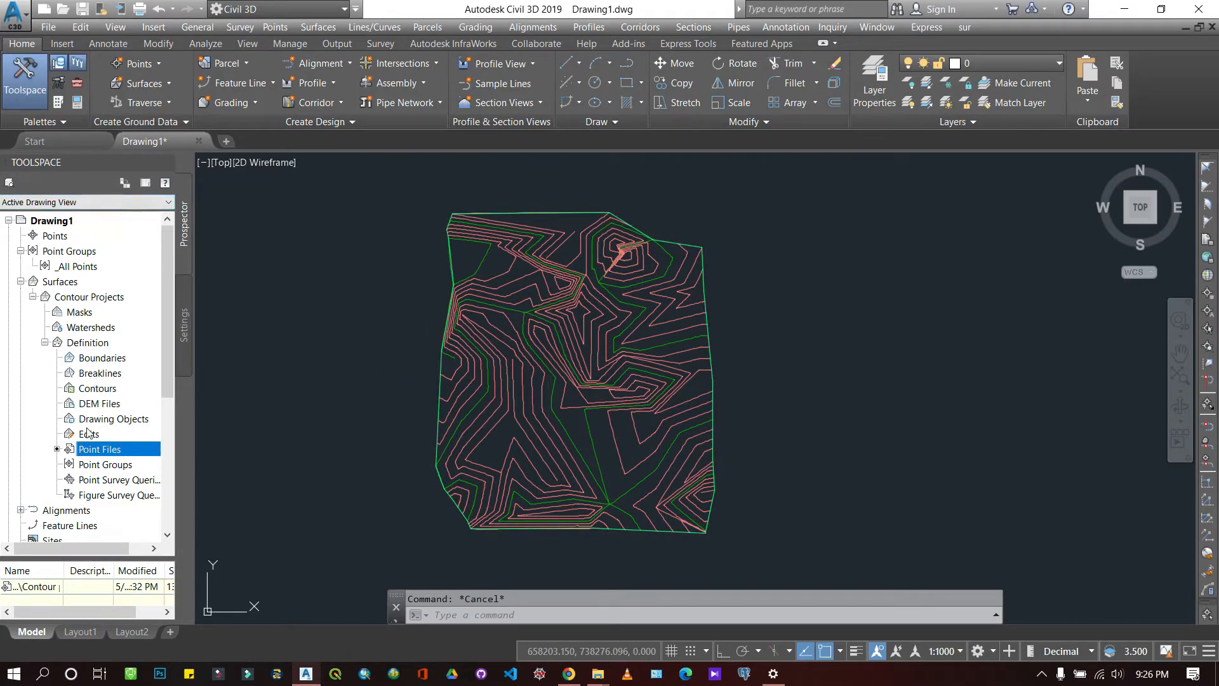
Collapse the surface definition and start adding labels to Contour Projects with Surface as the feature
left_click(44, 343)
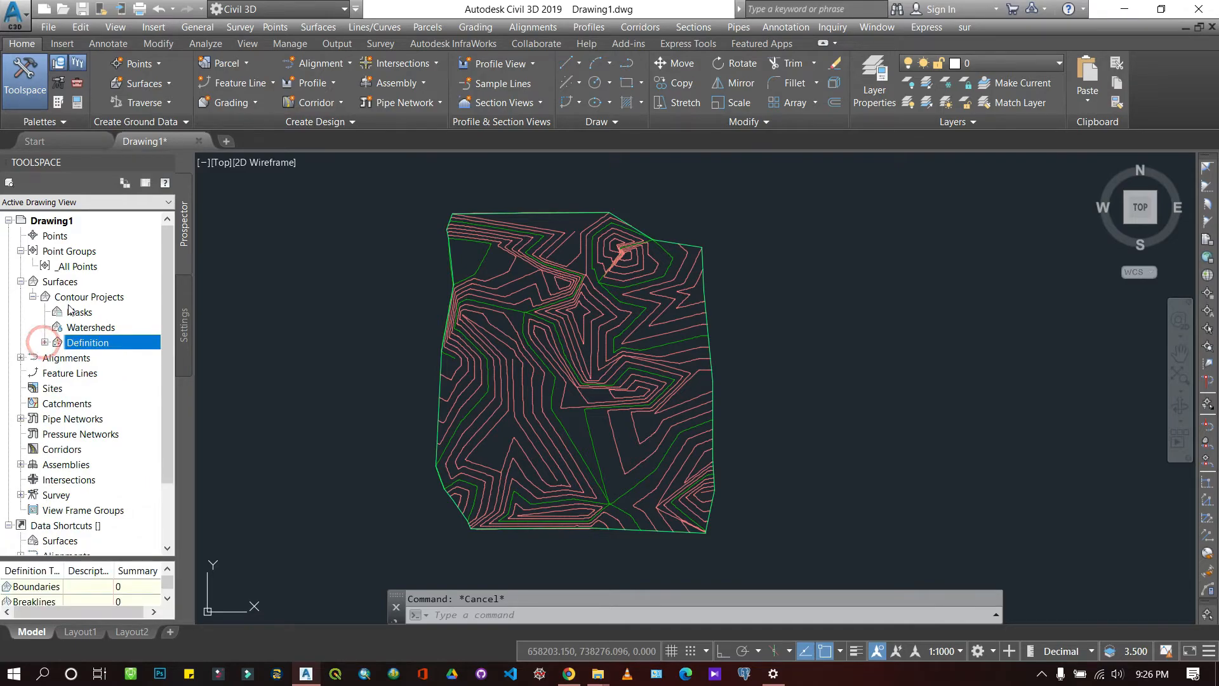
right_click(72, 298)
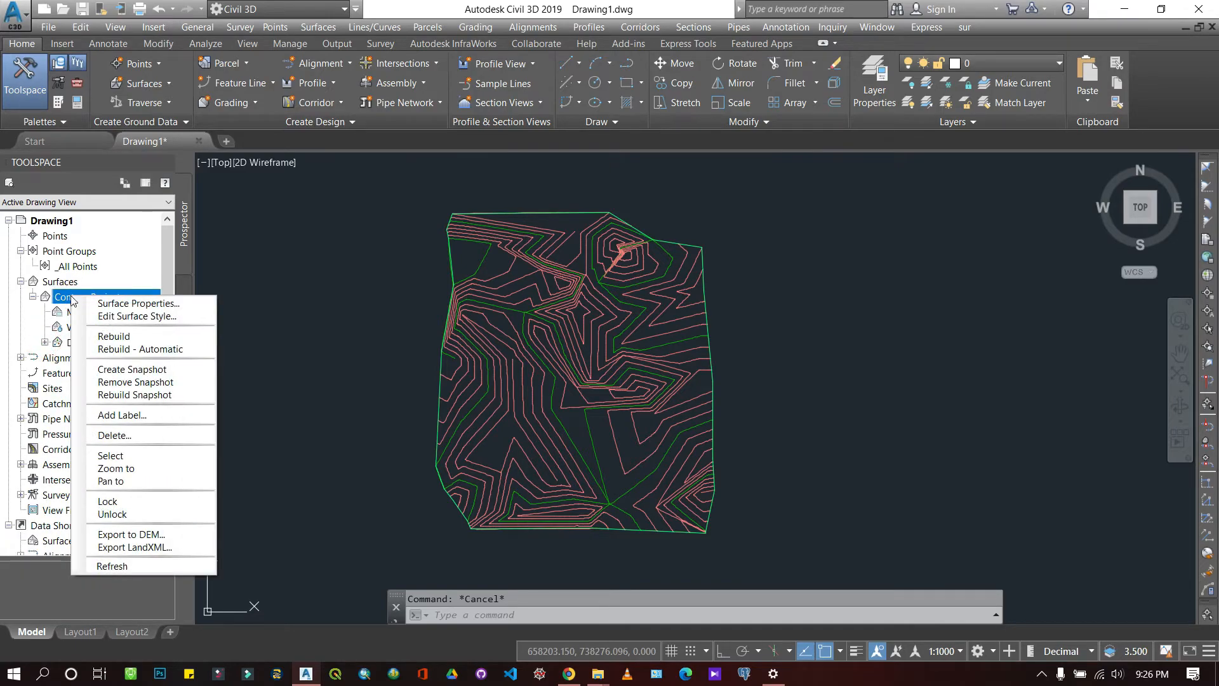
left_click(120, 415)
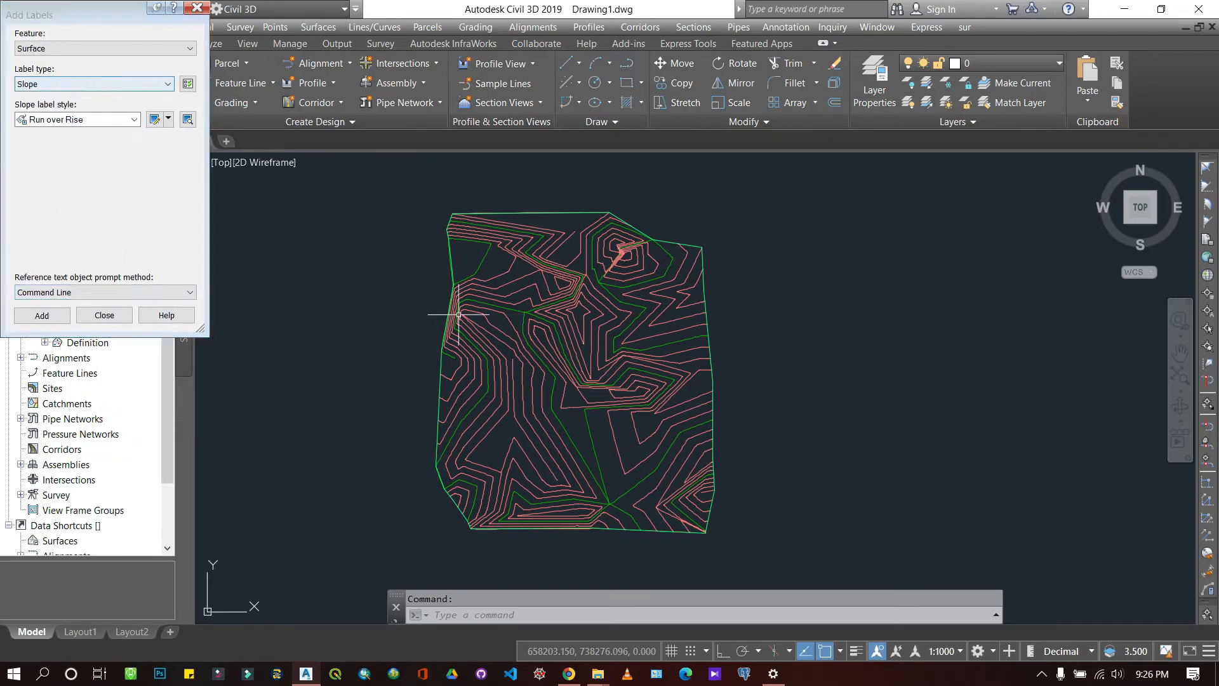
left_click(153, 49)
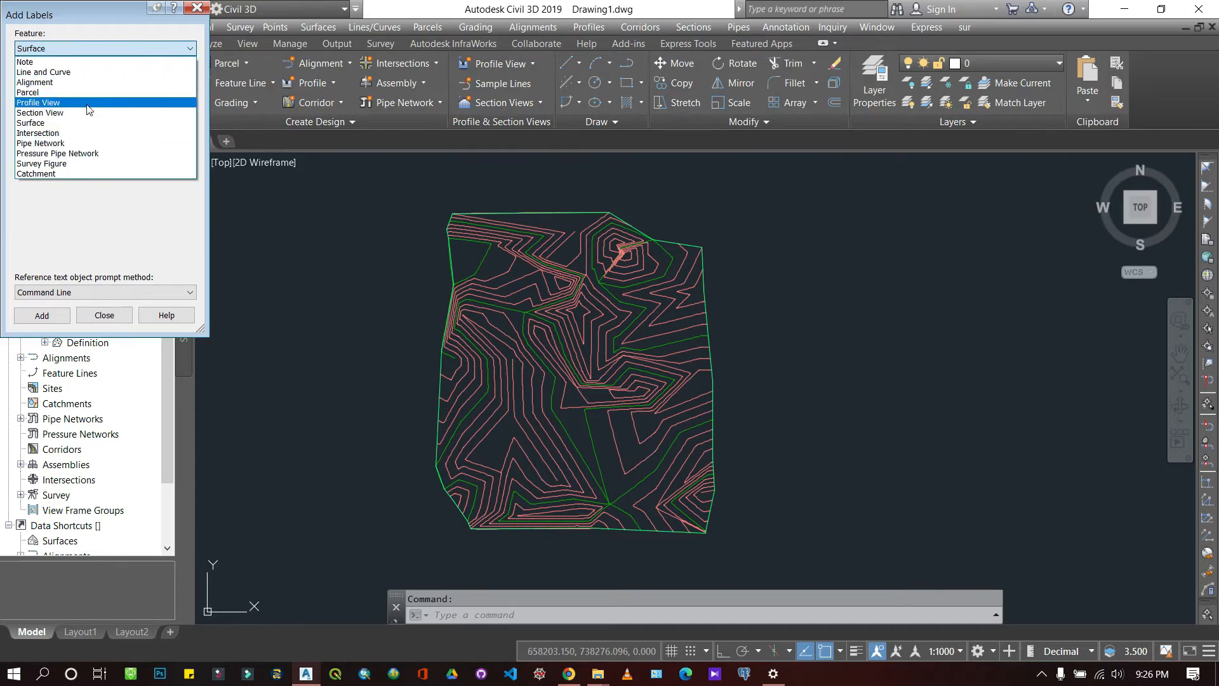
left_click(119, 123)
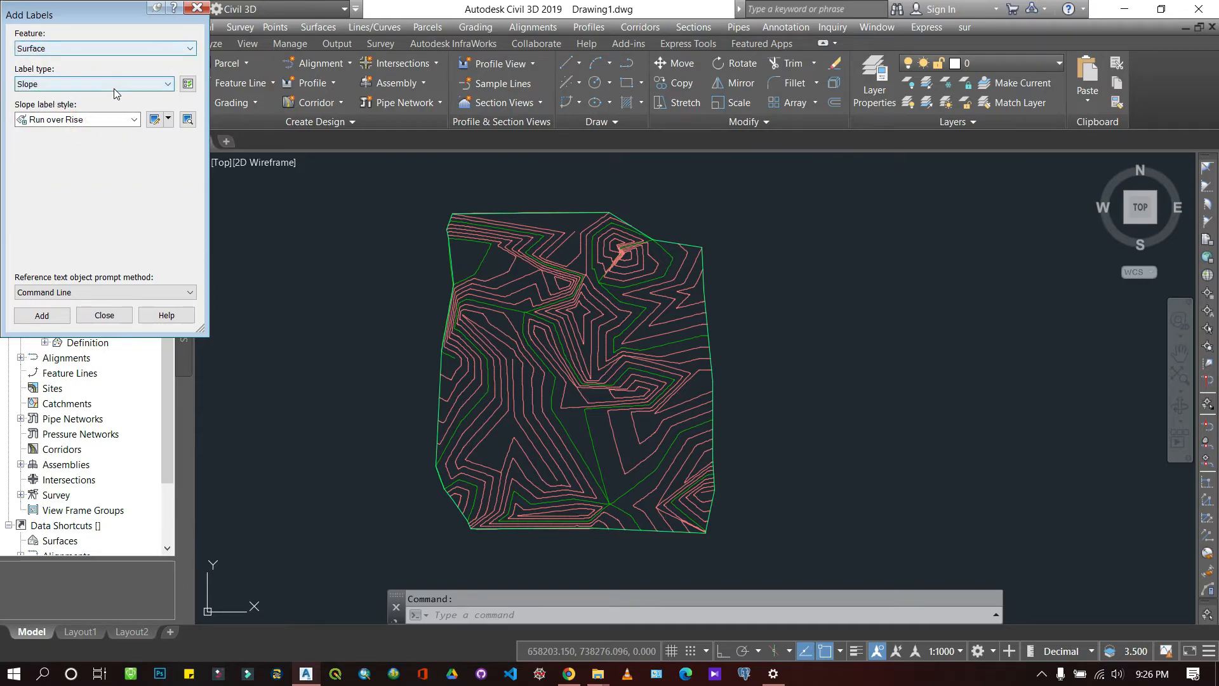
Set the label type to Contour - Single and the minor contour label style to Existing Minor Labels
left_click(102, 84)
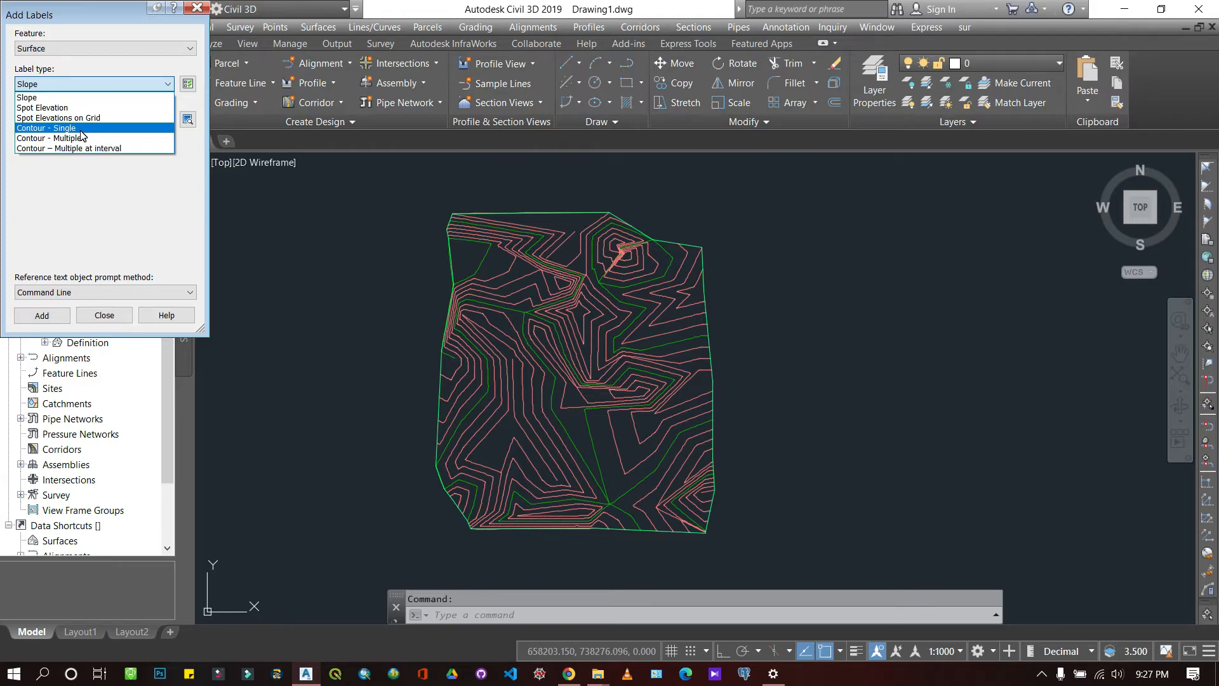
left_click(81, 129)
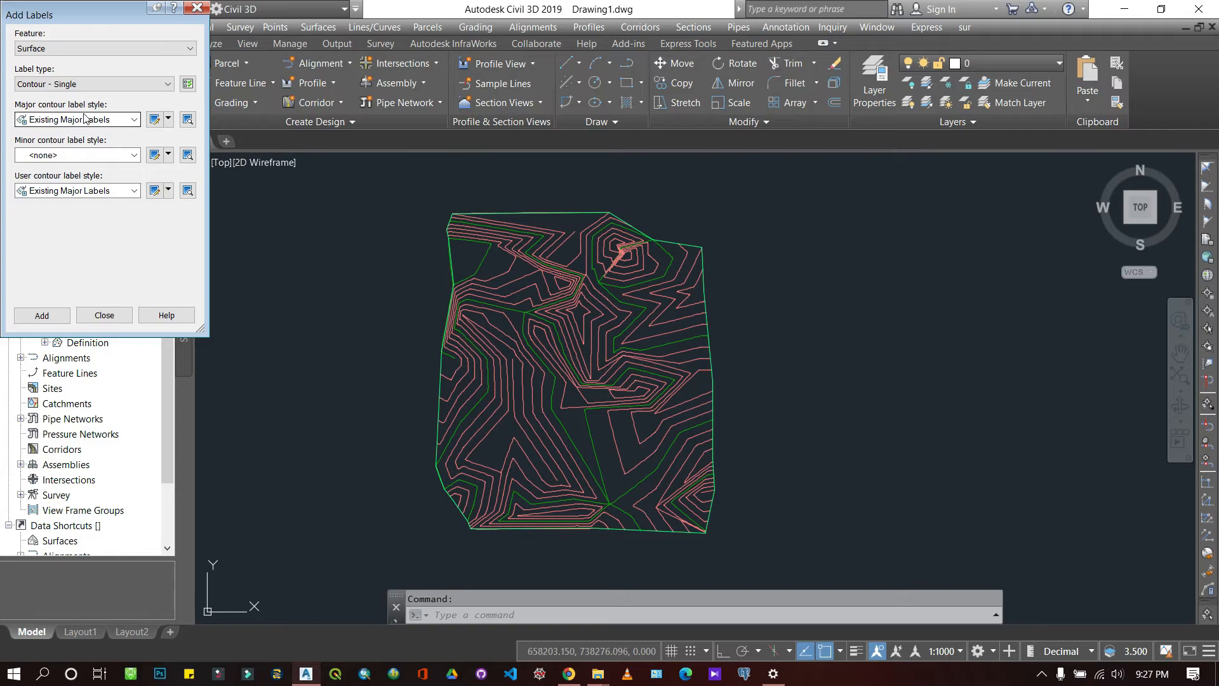
left_click(133, 155)
left_click(95, 204)
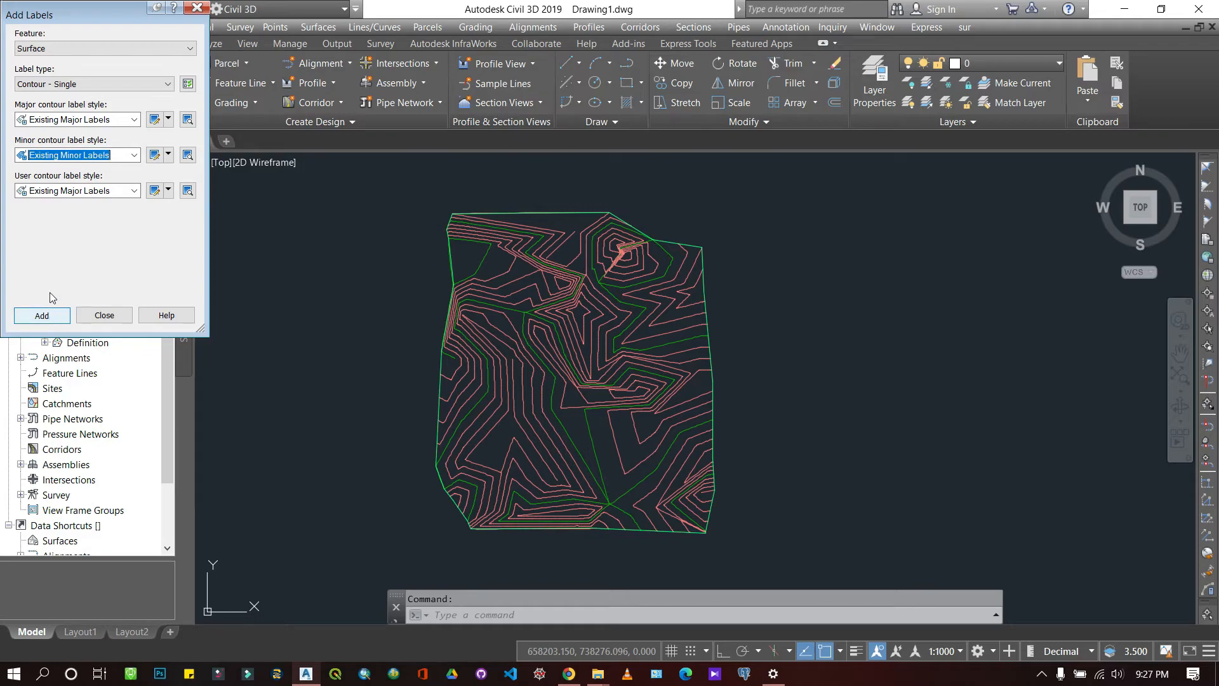
Add single contour labels to a minor contour and a nearby major contour in the west-central part of the surface
left_click(42, 316)
scroll(527, 340, "up", 5)
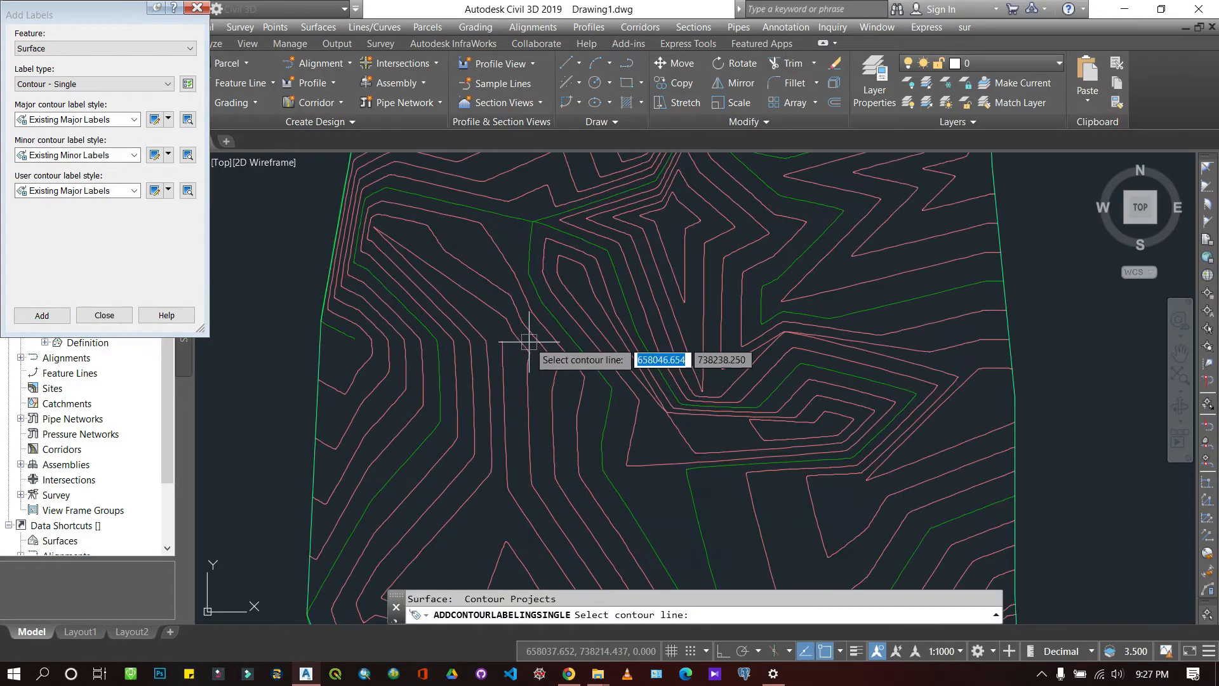
scroll(479, 335, "up", 3)
left_click(477, 329)
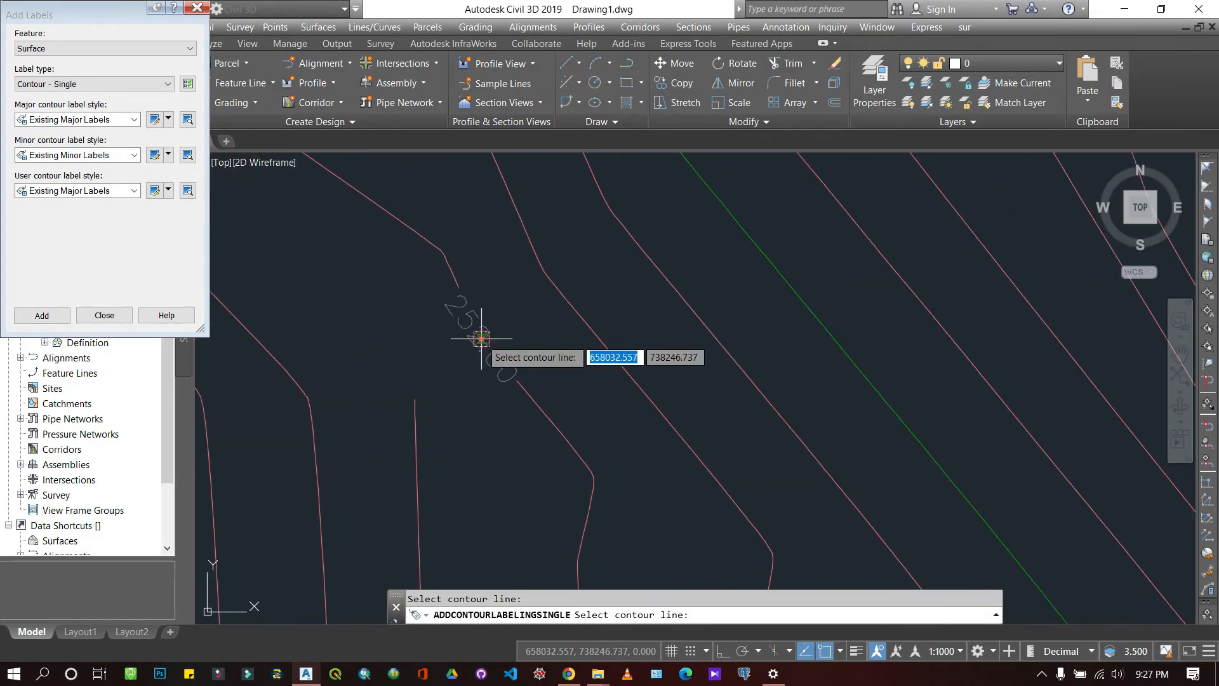
scroll(520, 332, "down", 2)
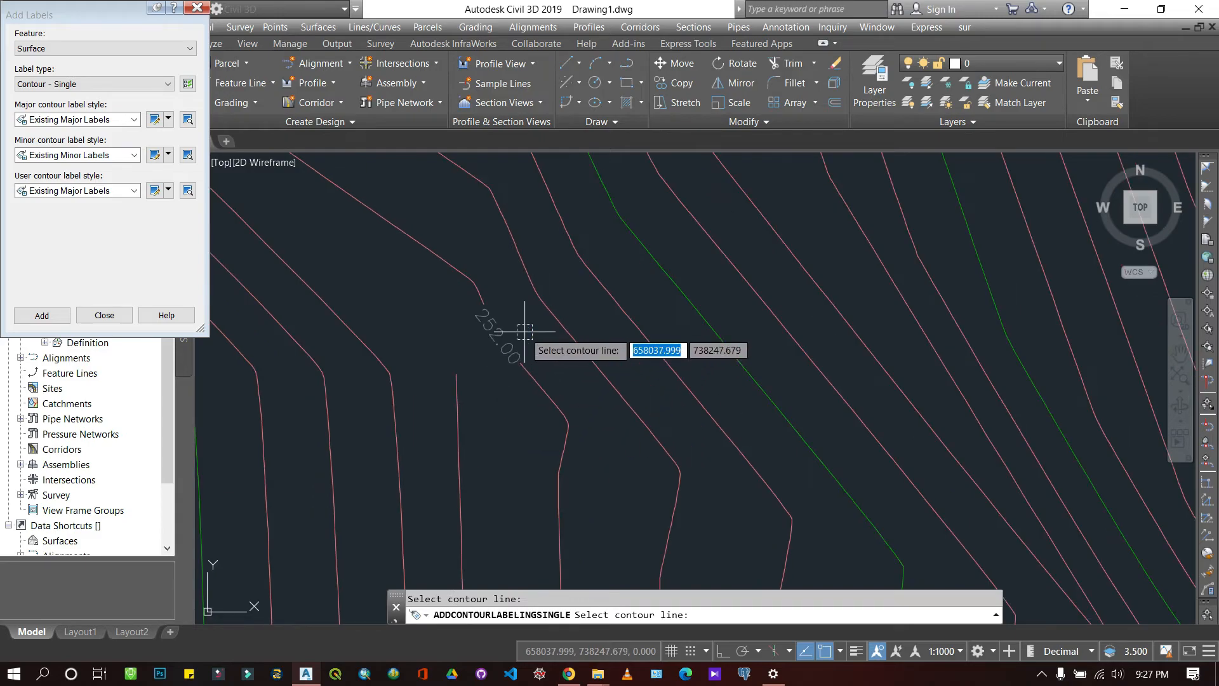
left_click(672, 281)
scroll(540, 342, "down", 5)
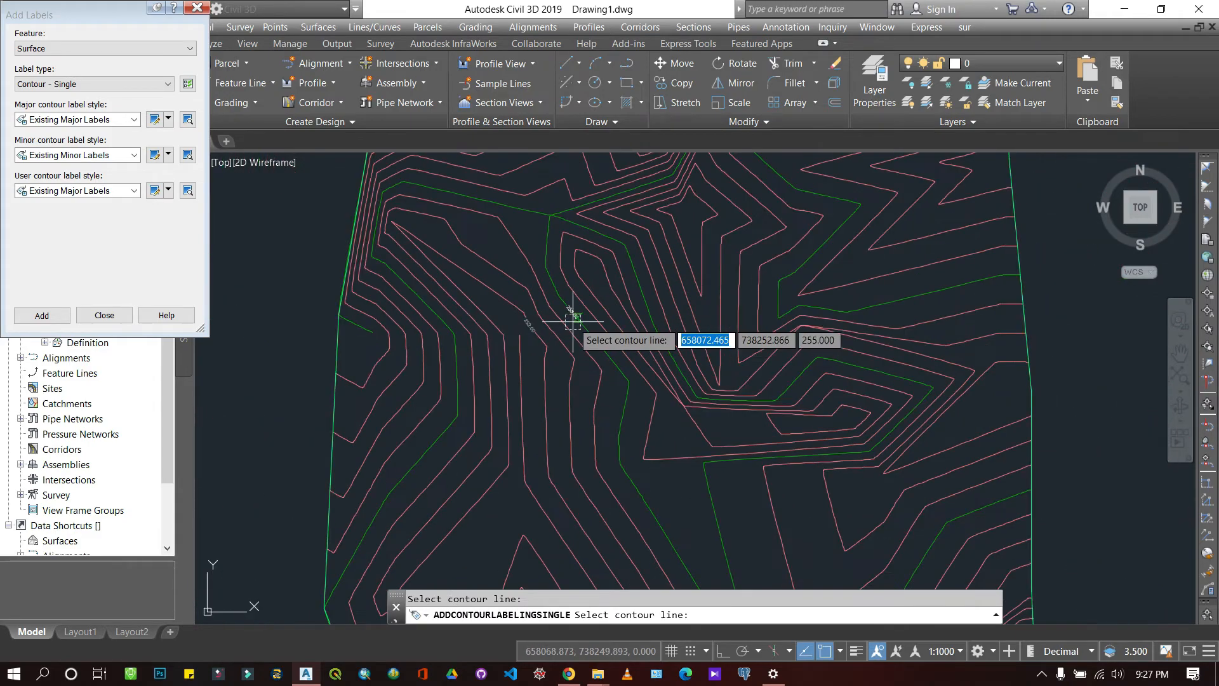
Set the label type to Contour - Multiple and label the contours along a line across the southern half, from west boundary to east boundary
left_click(142, 87)
left_click(112, 138)
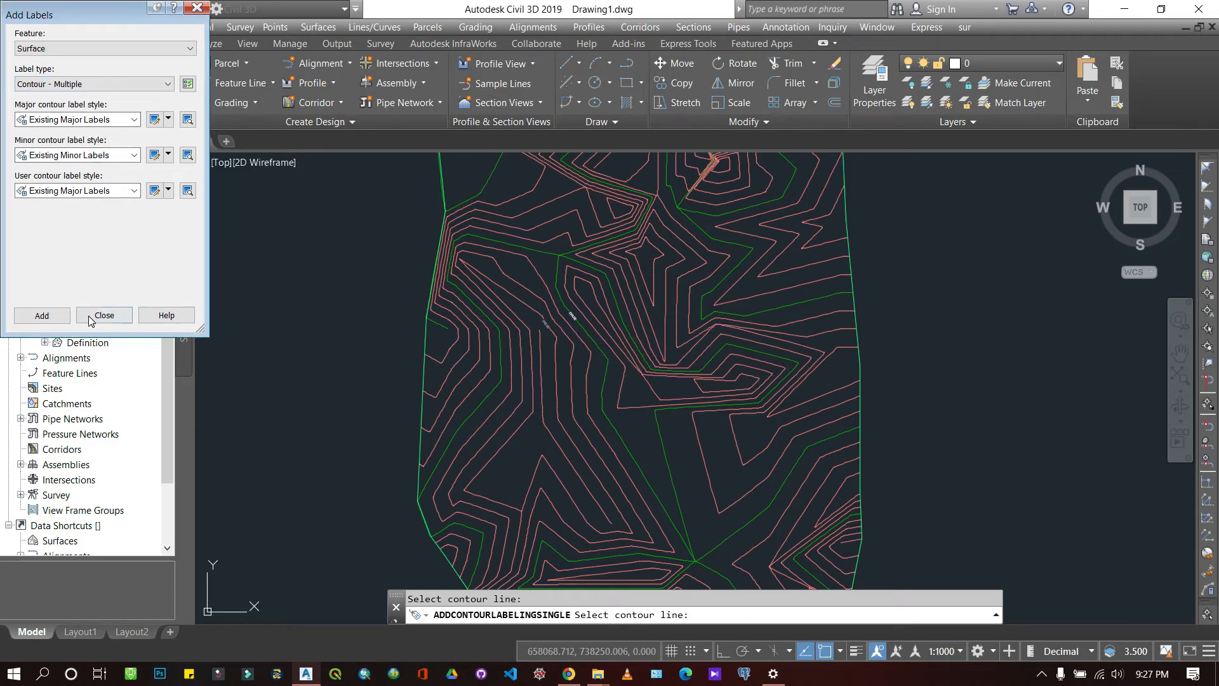
left_click(56, 321)
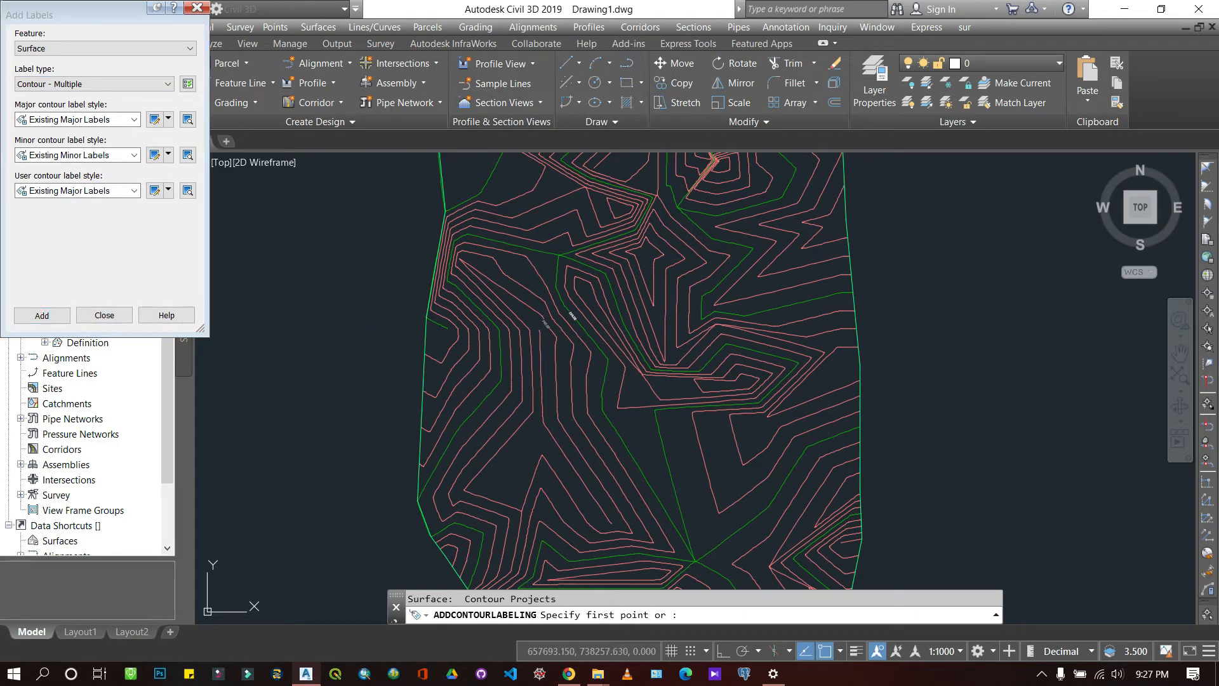
scroll(309, 298, "down", 2)
scroll(448, 416, "up", 2)
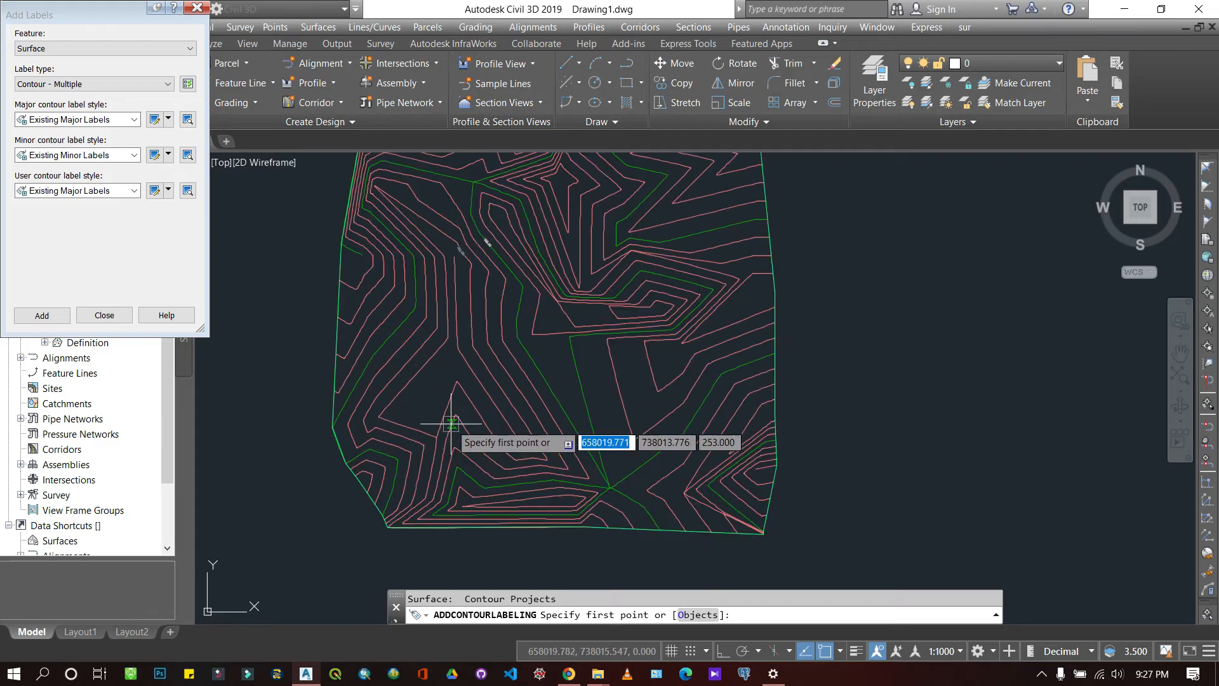
left_click(335, 353)
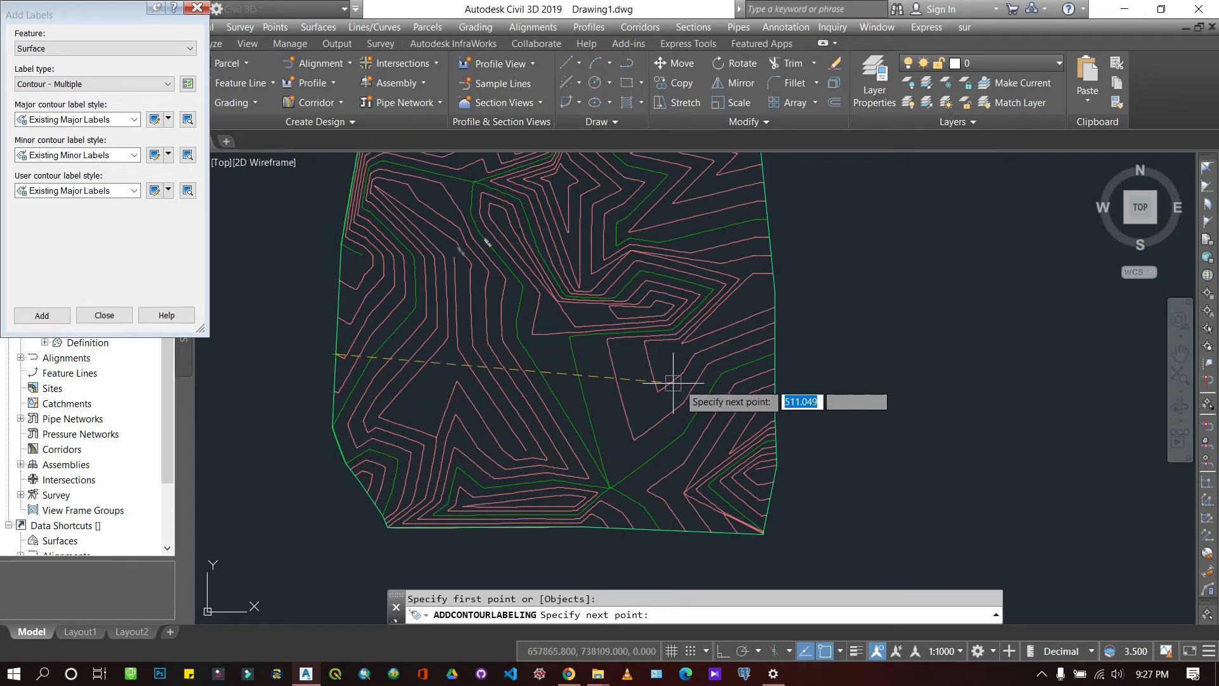
left_click(774, 368)
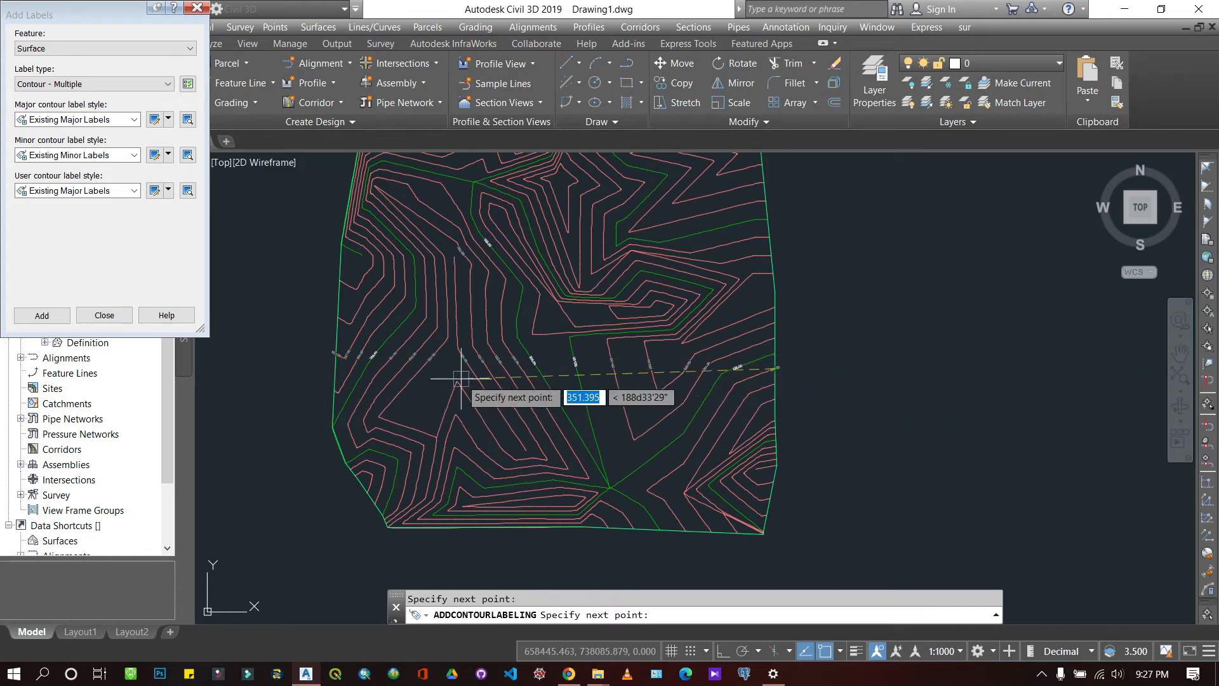
Continue the contour label line from the east boundary to the concentric contours in the north, and on to the surface's northwest area
scroll(757, 413, "down", 2)
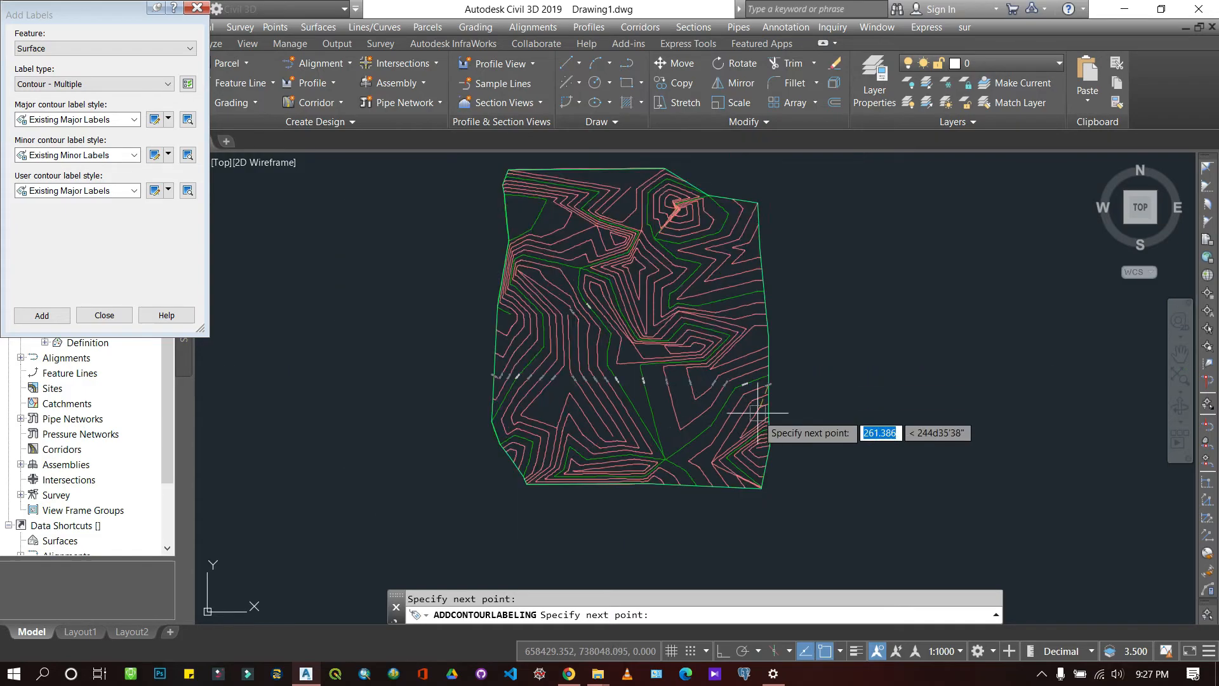
scroll(755, 323, "up", 4)
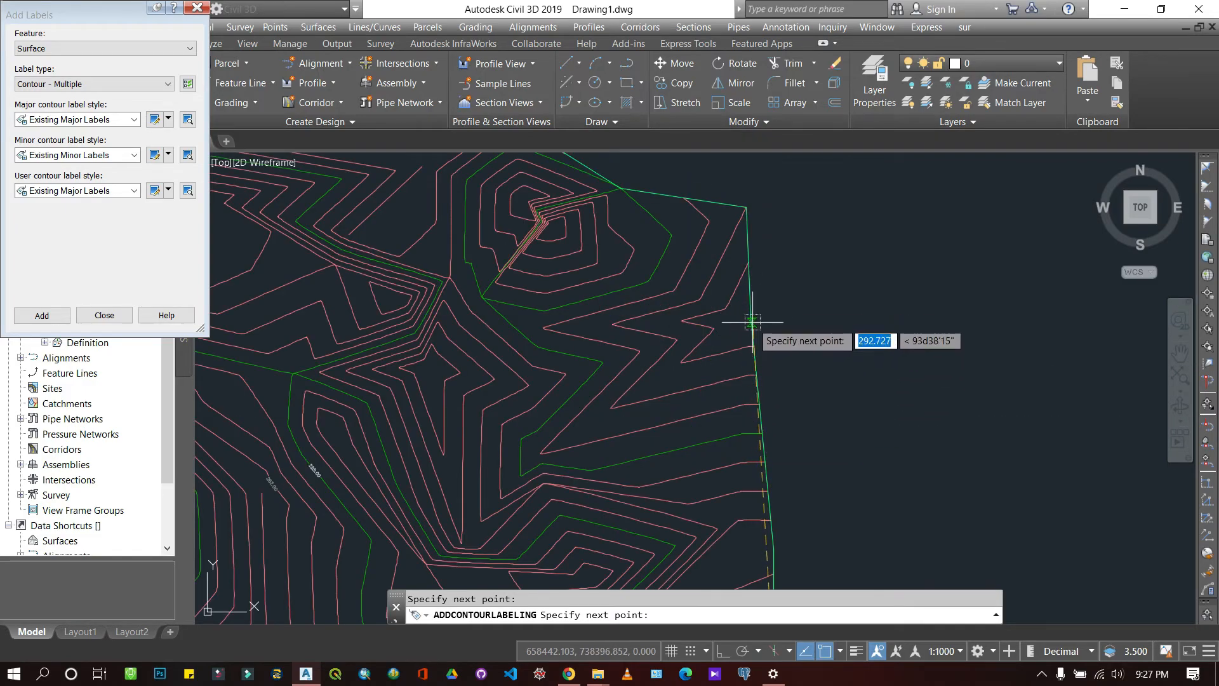
left_click(609, 281)
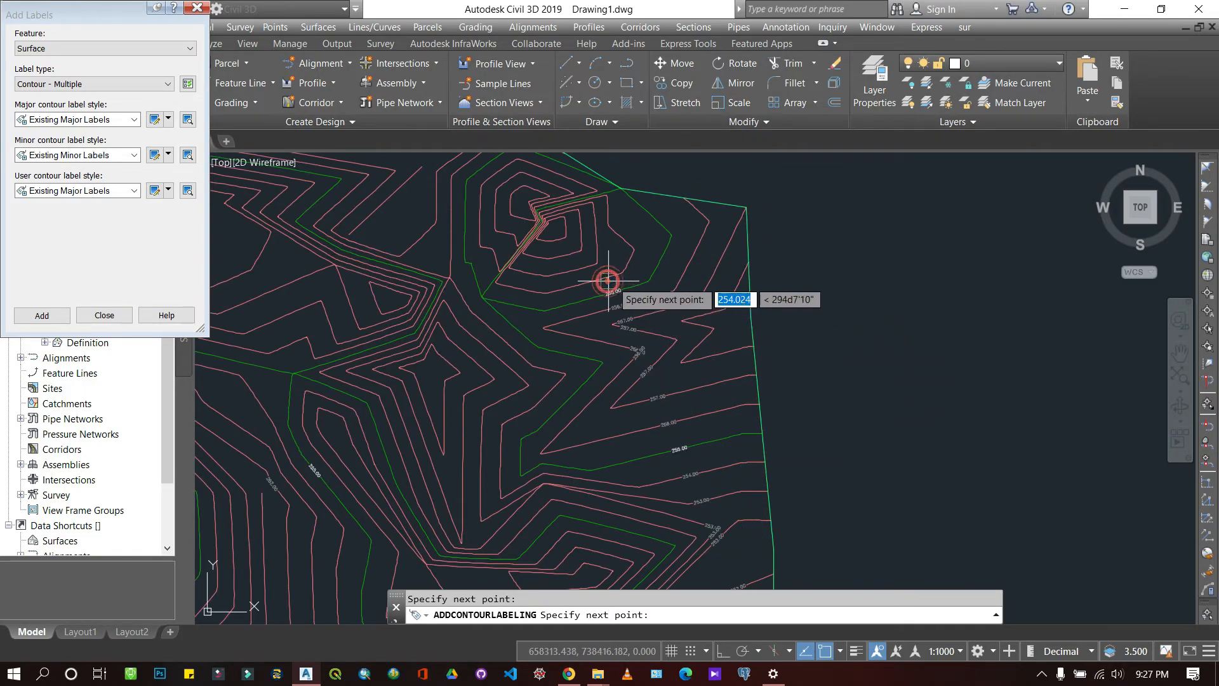
scroll(608, 280, "down", 2)
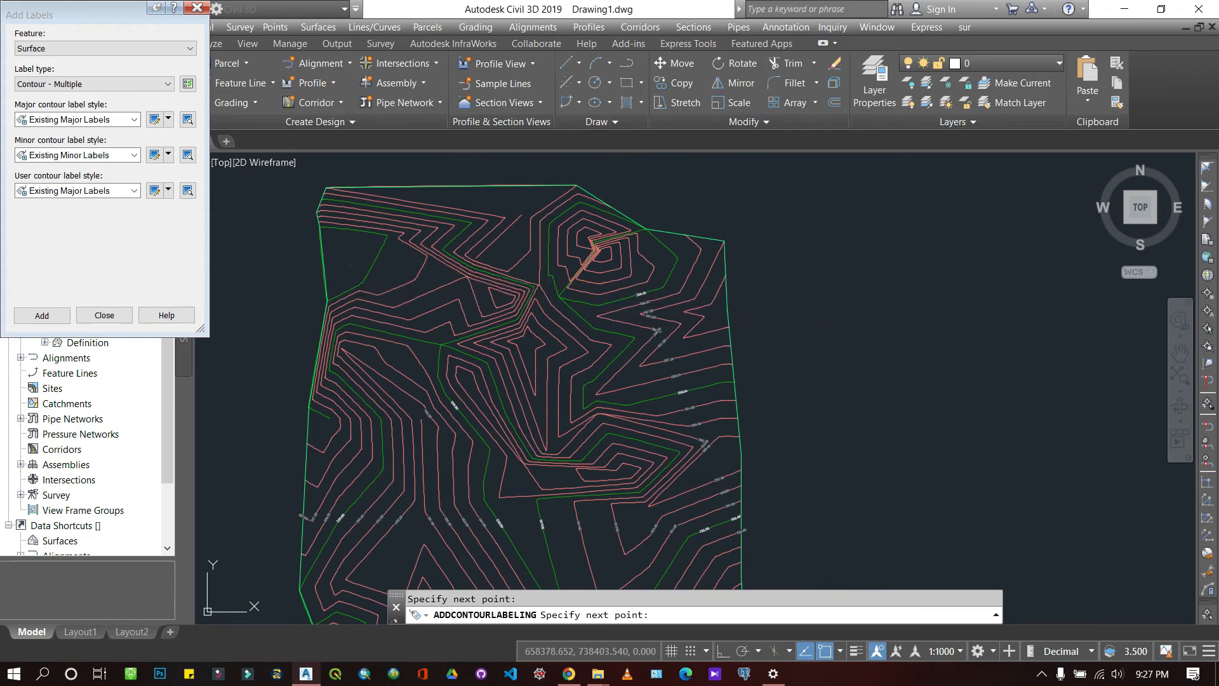
left_click(351, 267)
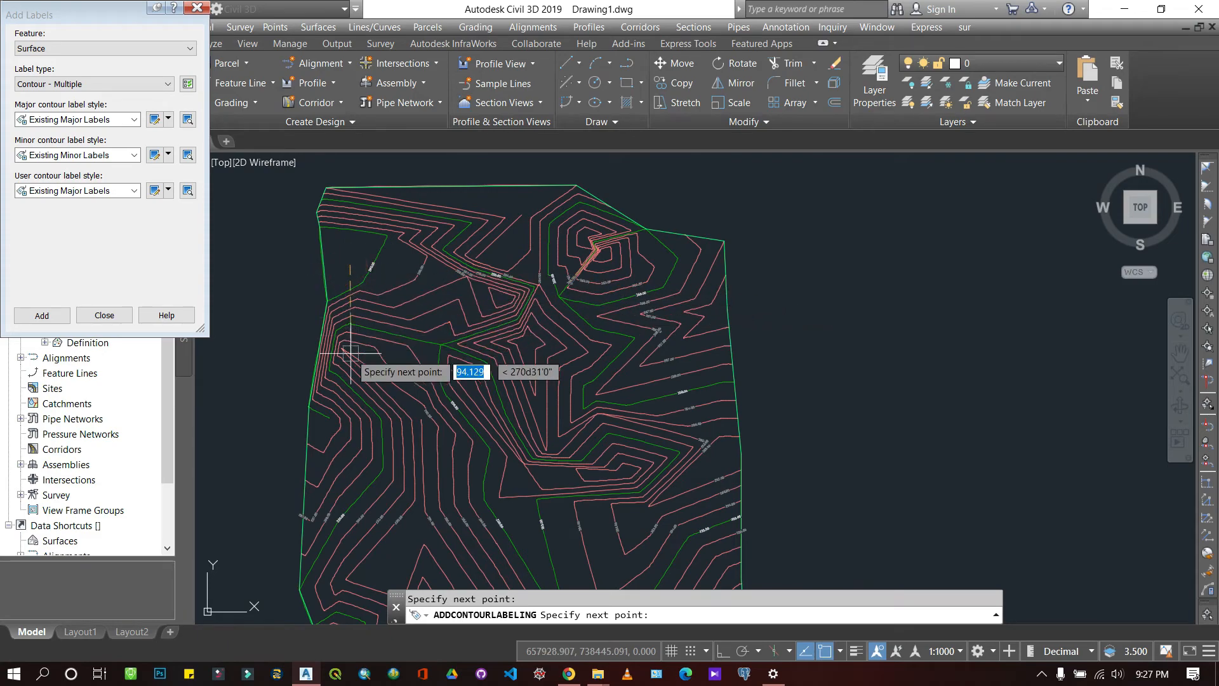
Extend the label line south along the west side, back northeast across the surface and down to its centre, and finish the labelling
left_click(343, 489)
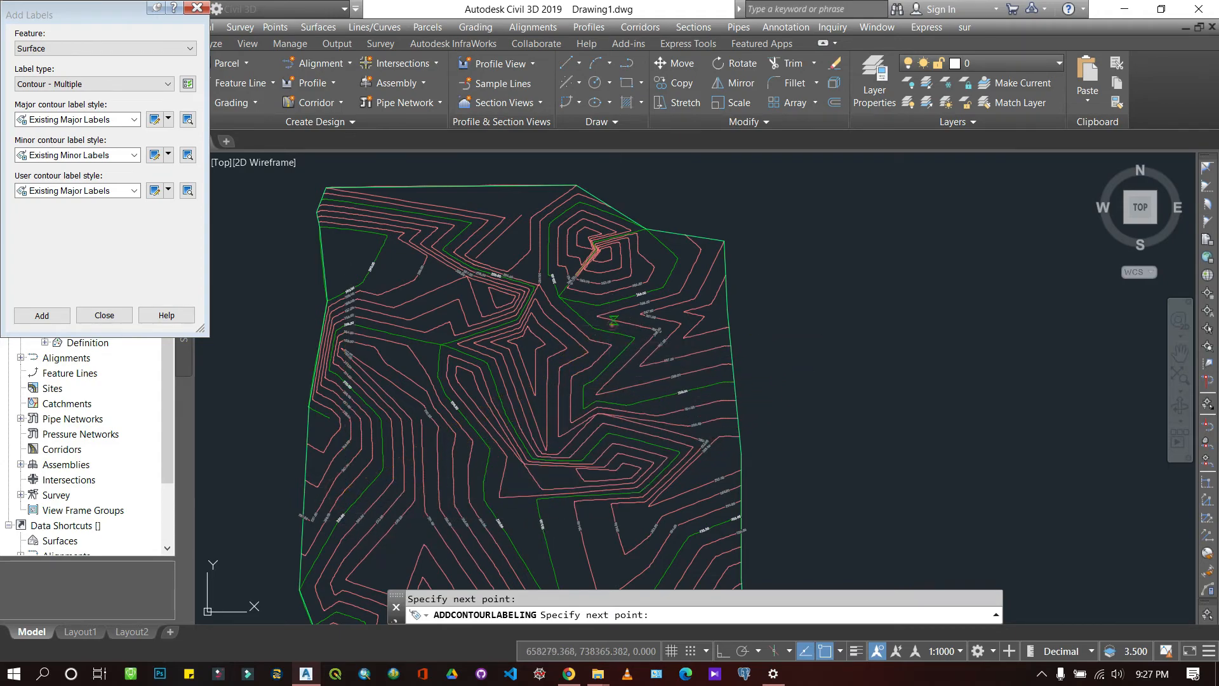
left_click(613, 321)
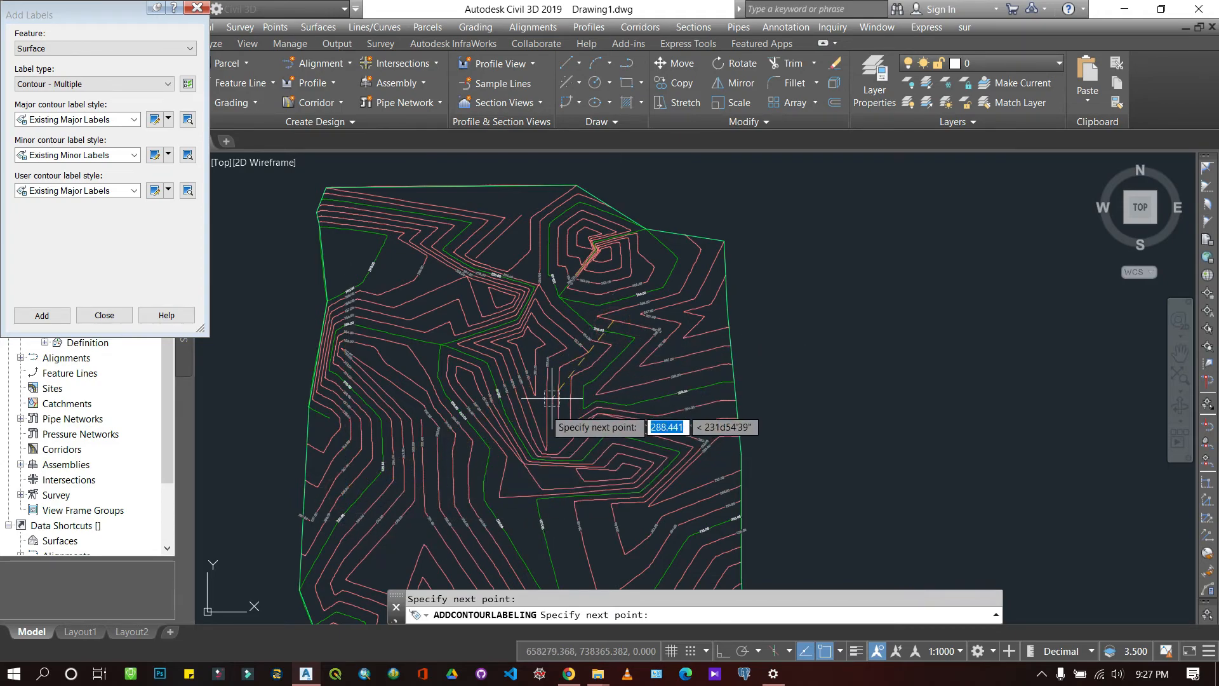
left_click(579, 456)
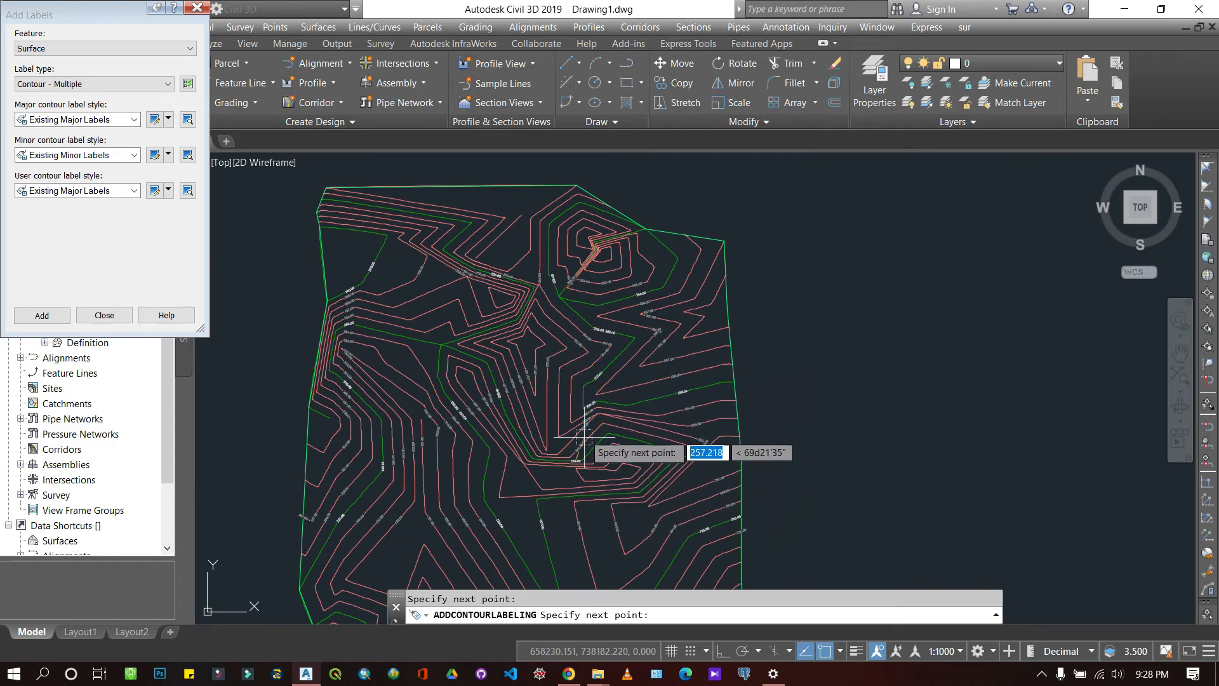
key("Return")
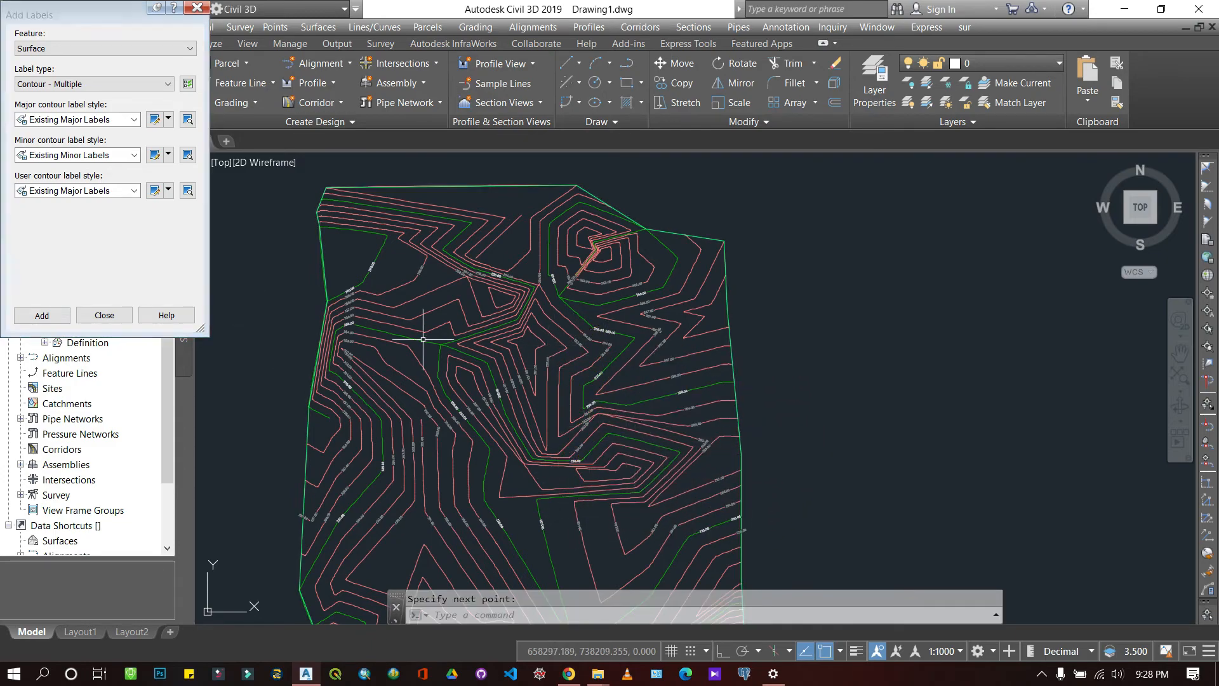
Try the label type Contour – Multiple at interval and return it to Contour - Multiple
left_click(112, 85)
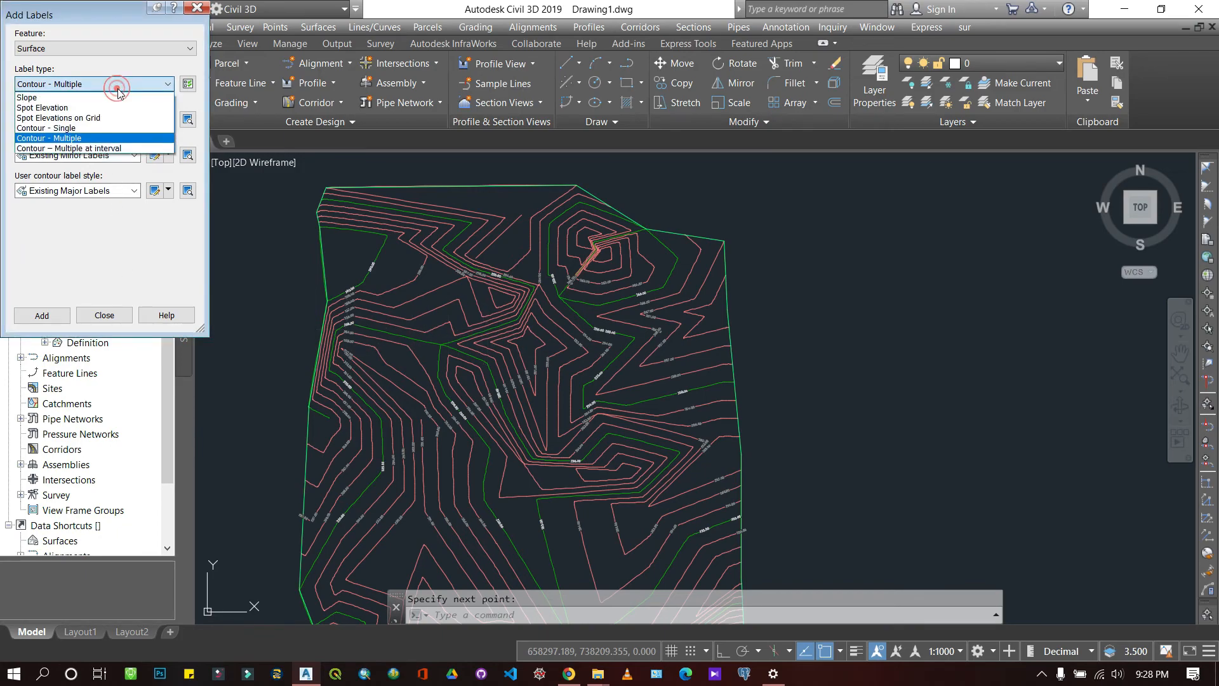
left_click(111, 149)
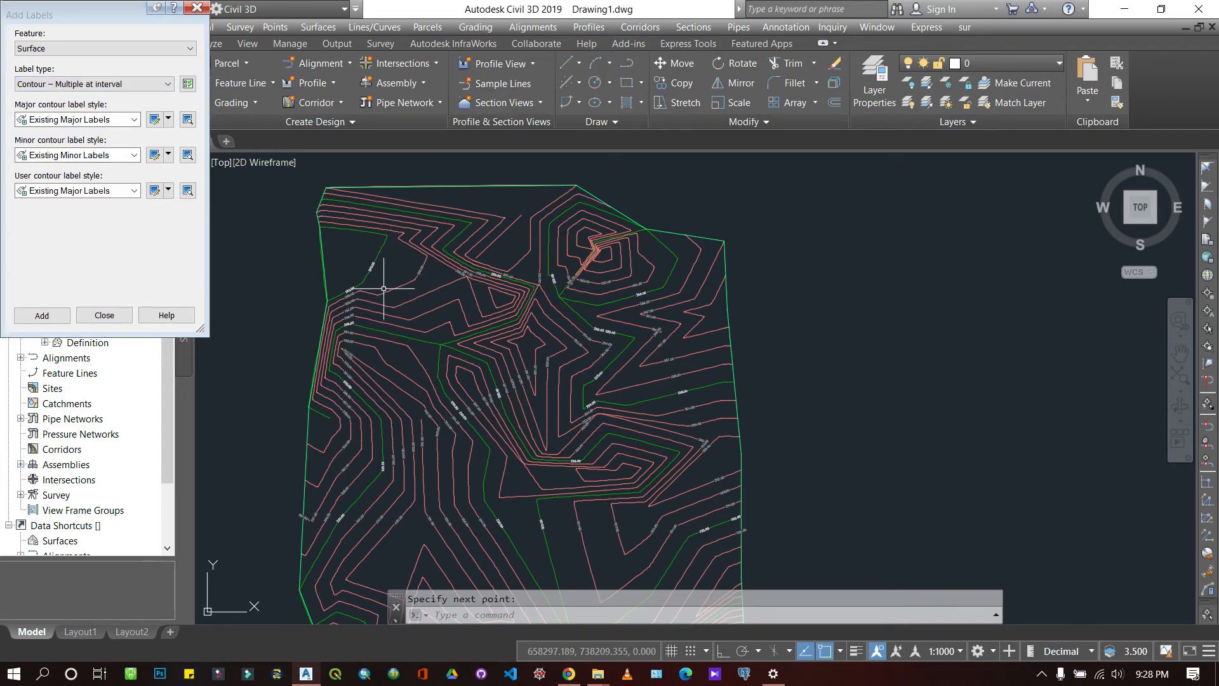
scroll(383, 288, "up", 4)
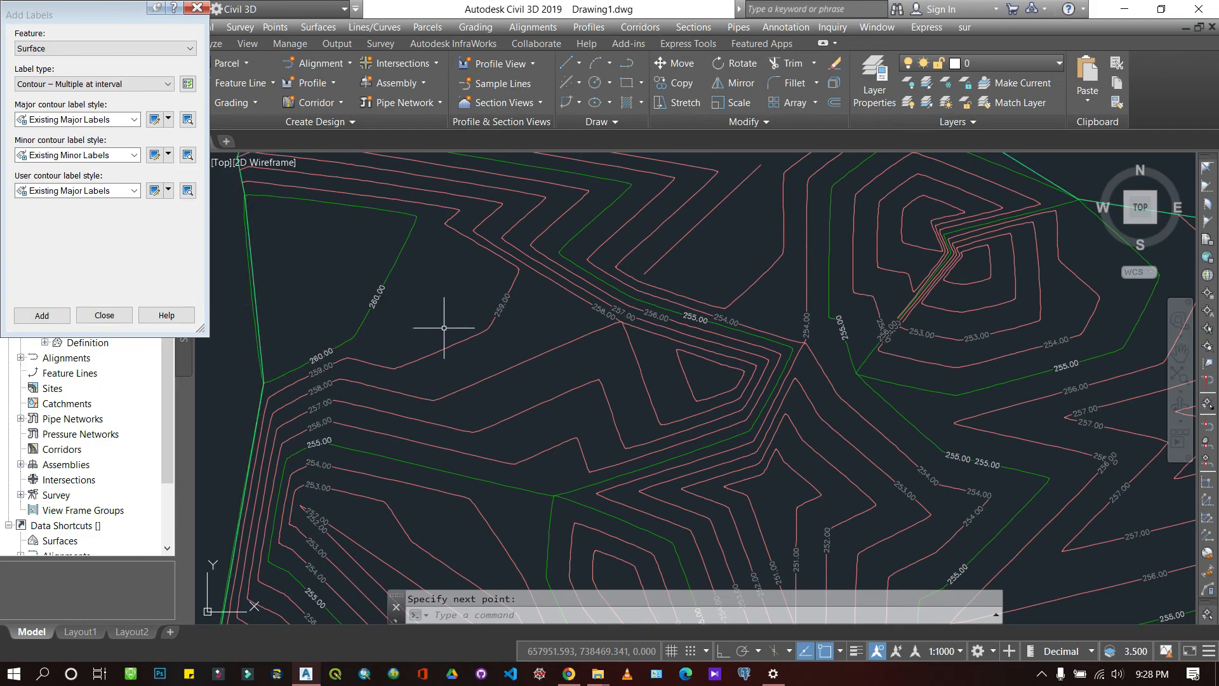
scroll(444, 328, "down", 2)
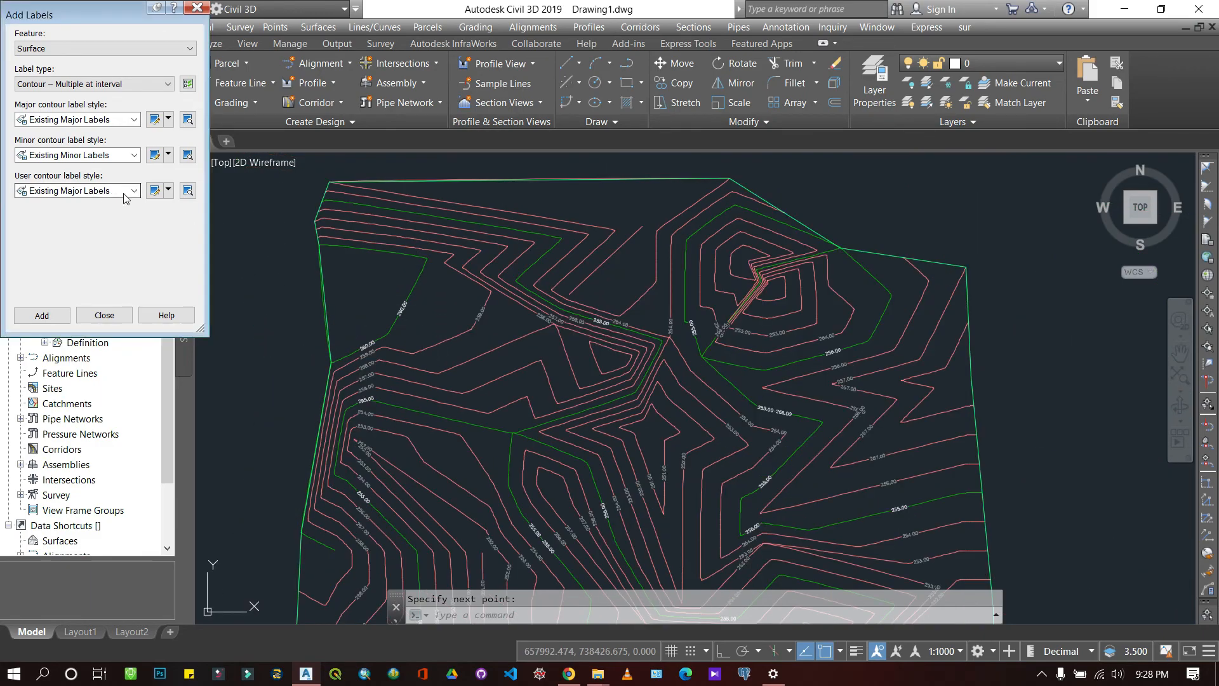
left_click(127, 89)
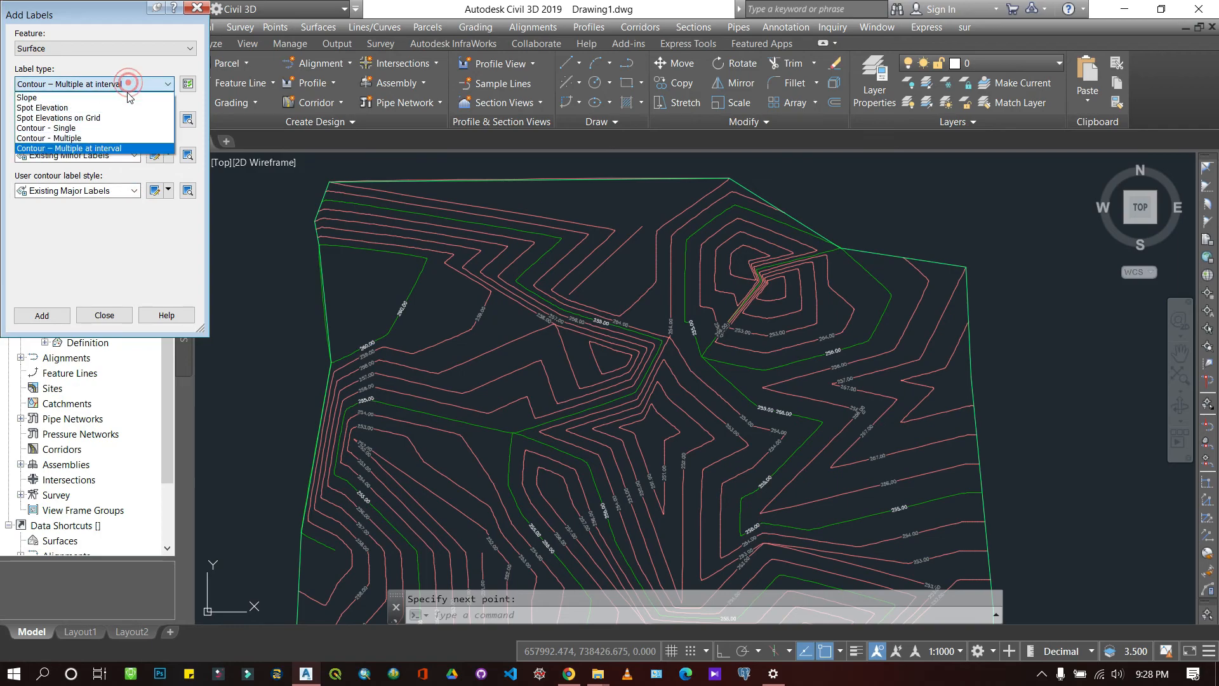
left_click(121, 124)
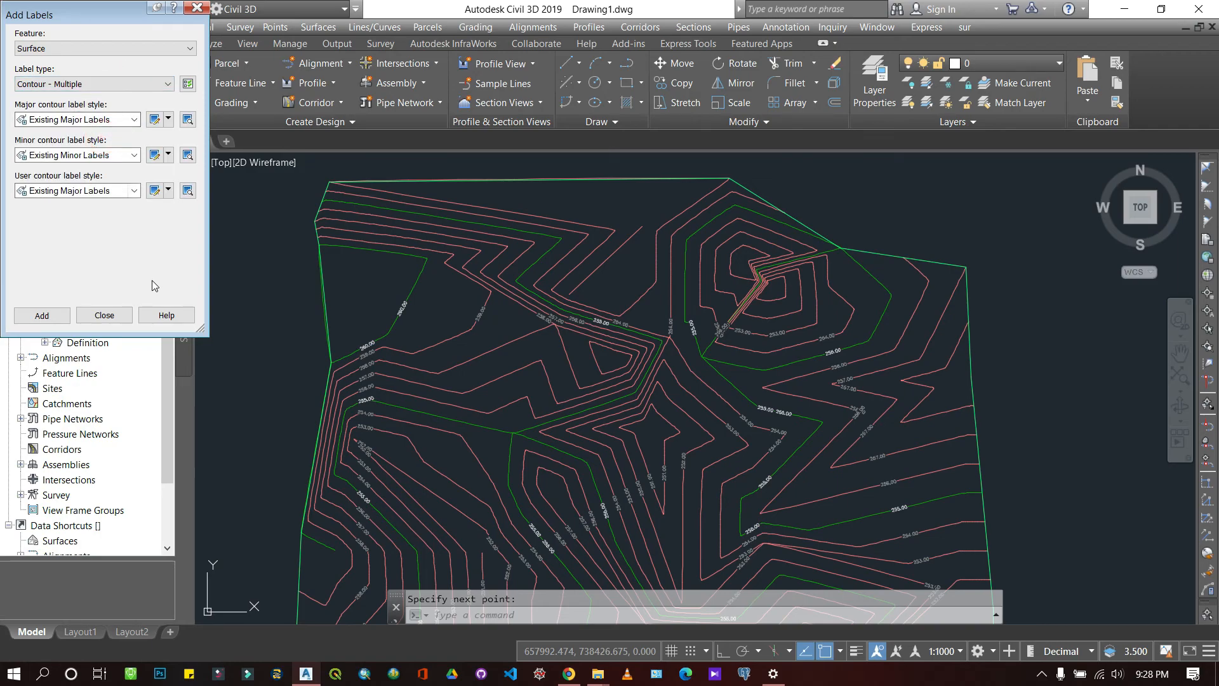
scroll(488, 251, "down", 4)
scroll(488, 251, "up", 2)
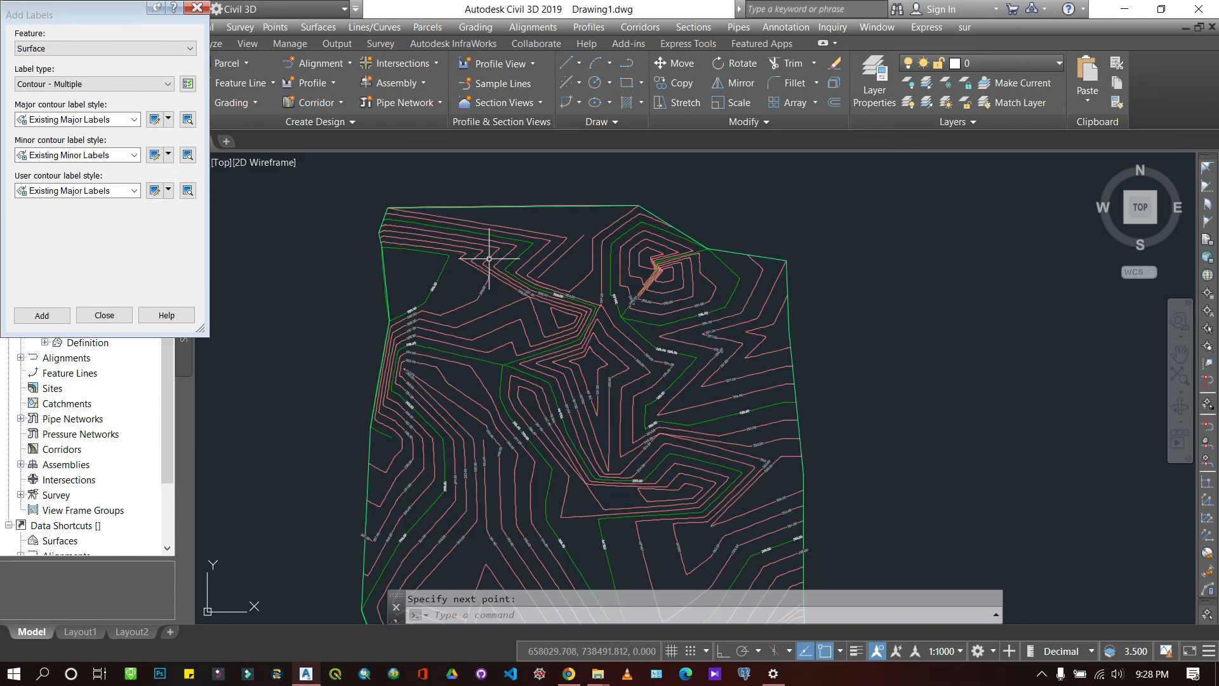
scroll(541, 231, "down", 2)
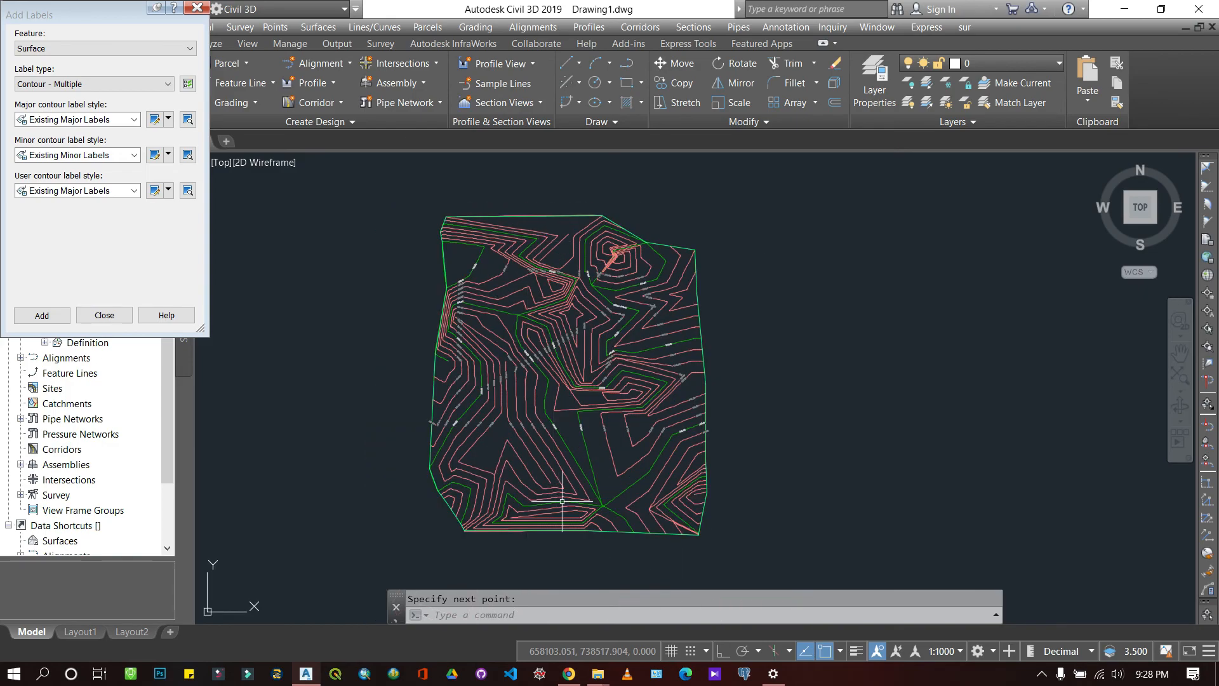